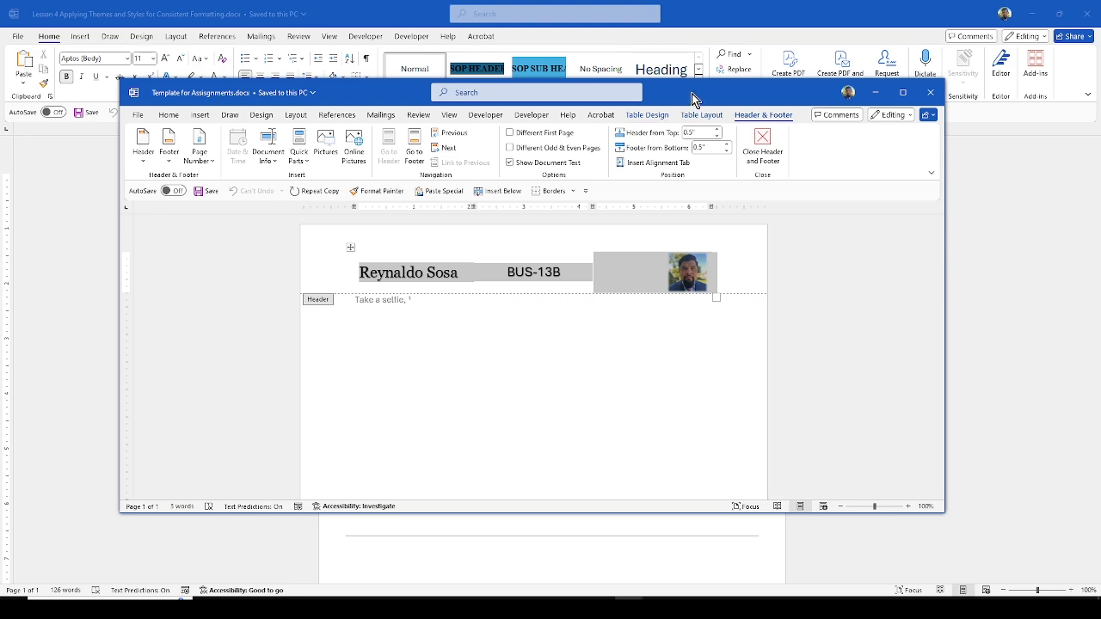
- Move the assignment template window aside and paste its copied header table, with name, BUS-13B and photo, into the lesson document's header
drag(693, 97, 0, 199)
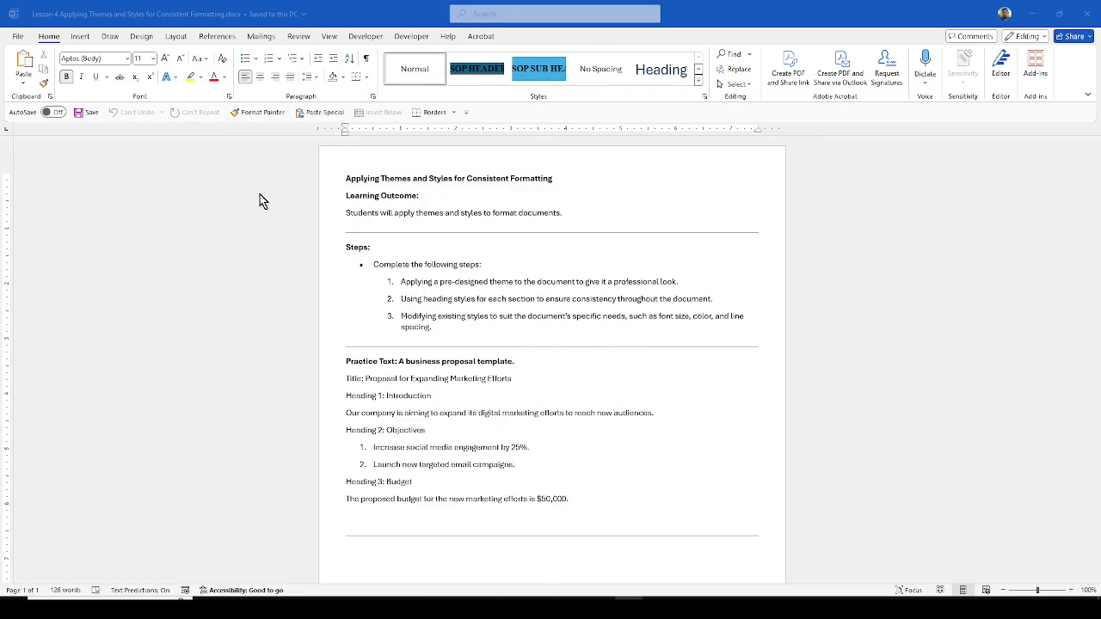
double_click(386, 159)
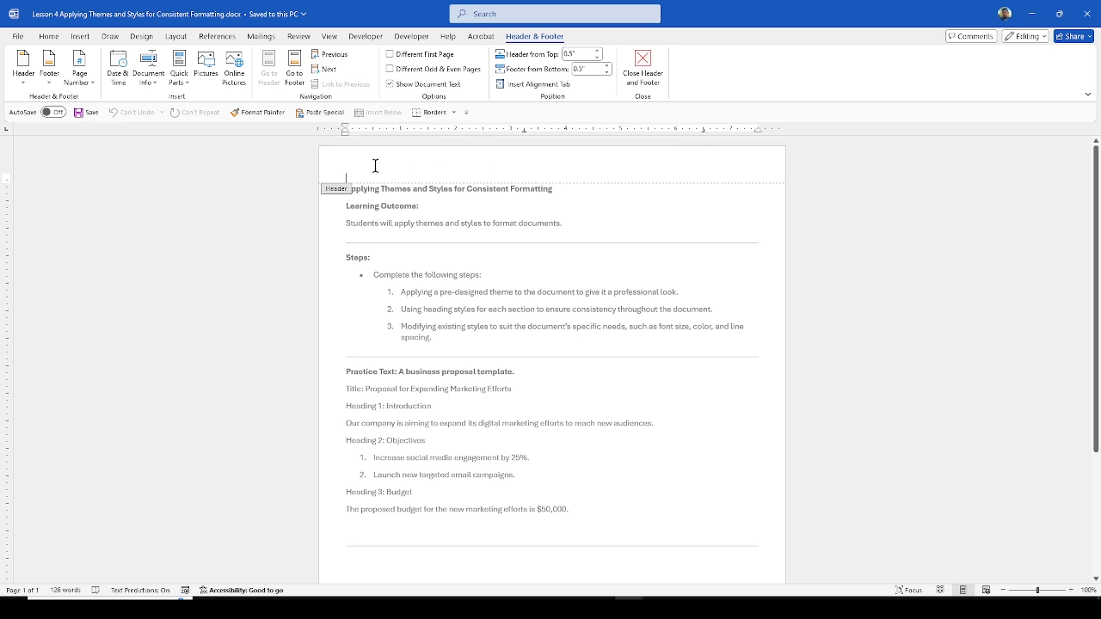
text(Reynaldo Sosa	BUS-13B)
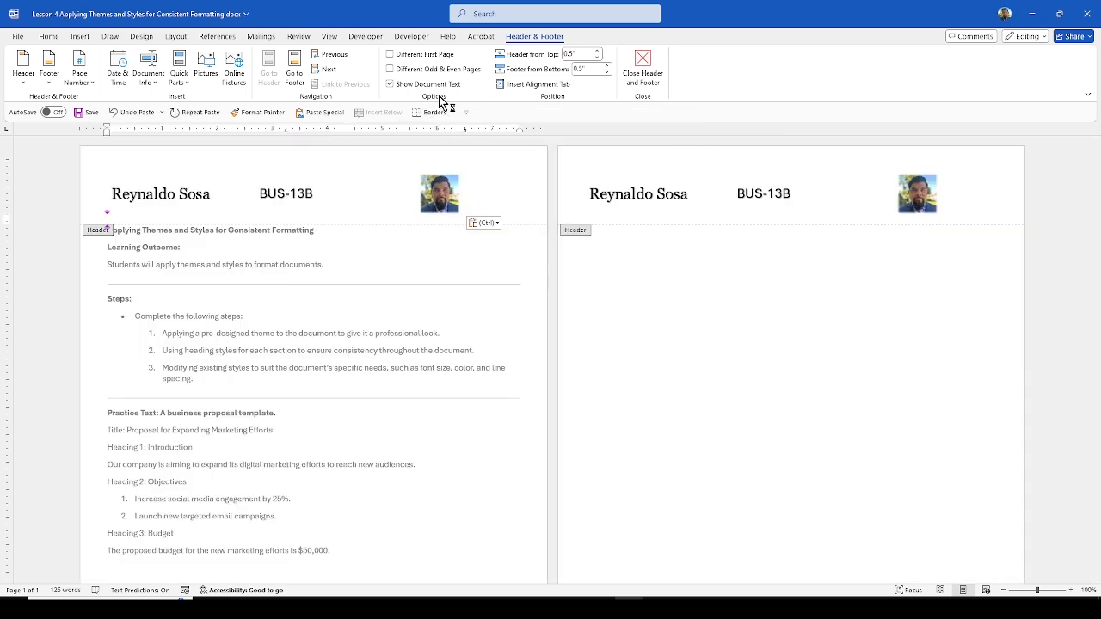
- Turn on a different first page for the header and paste the copied header table into the first-page header
click(390, 55)
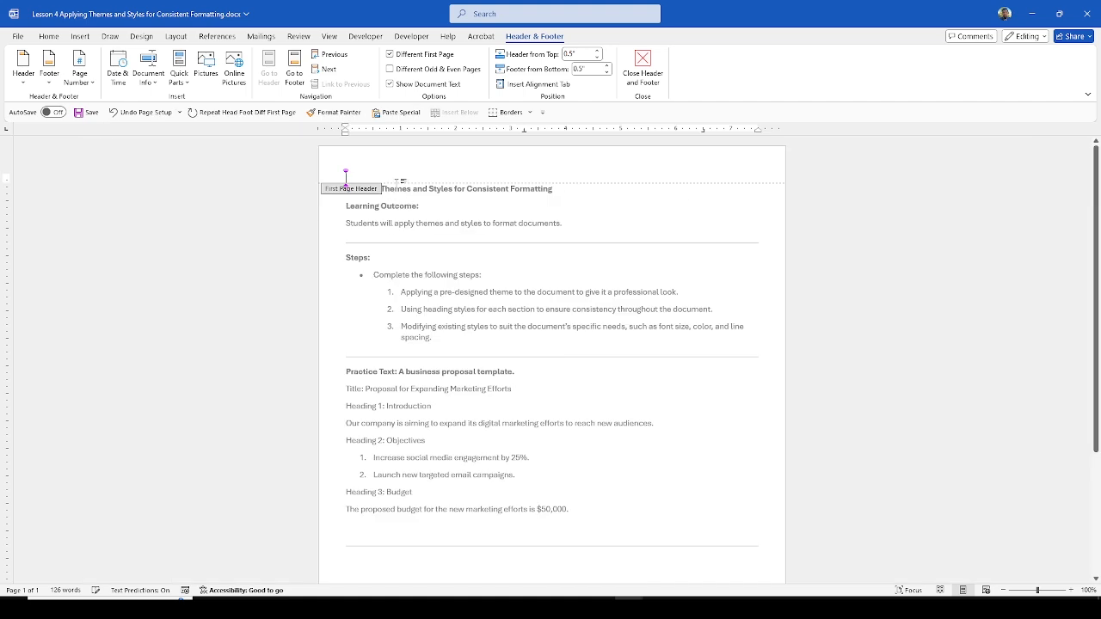
key(ctrl+v)
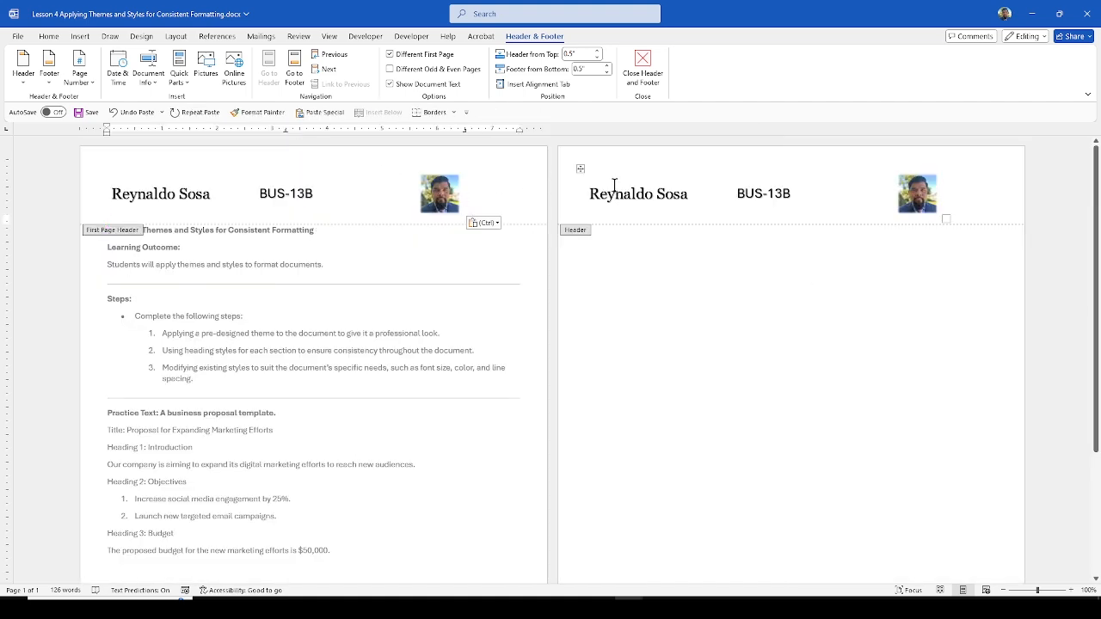
- Delete the header table from the second page's header and close header and footer editing
click(579, 168)
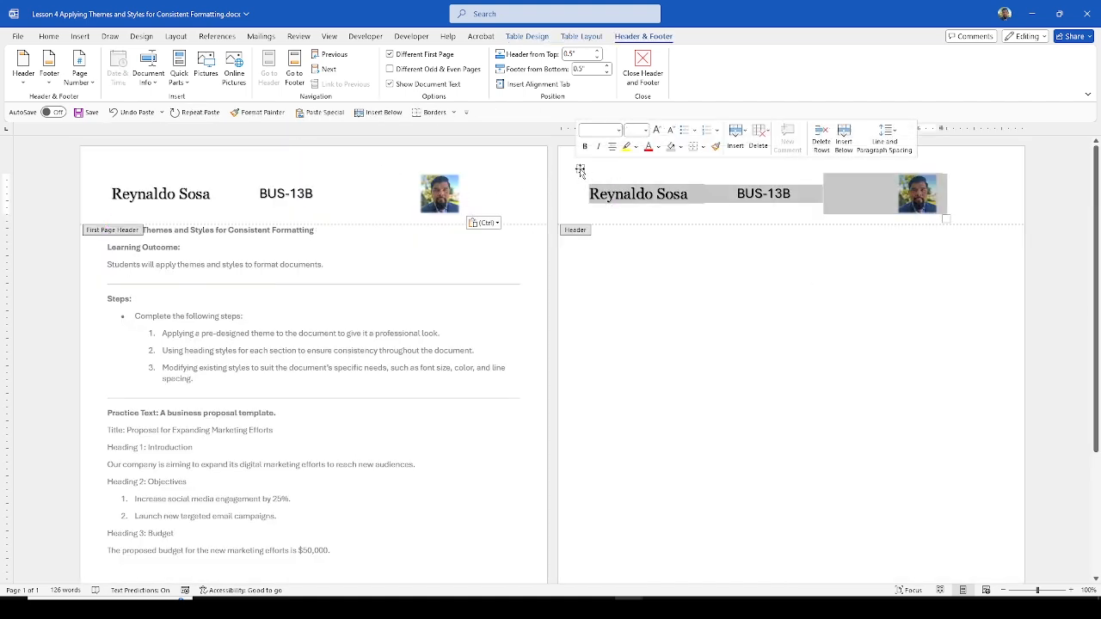
right_click(580, 170)
click(638, 301)
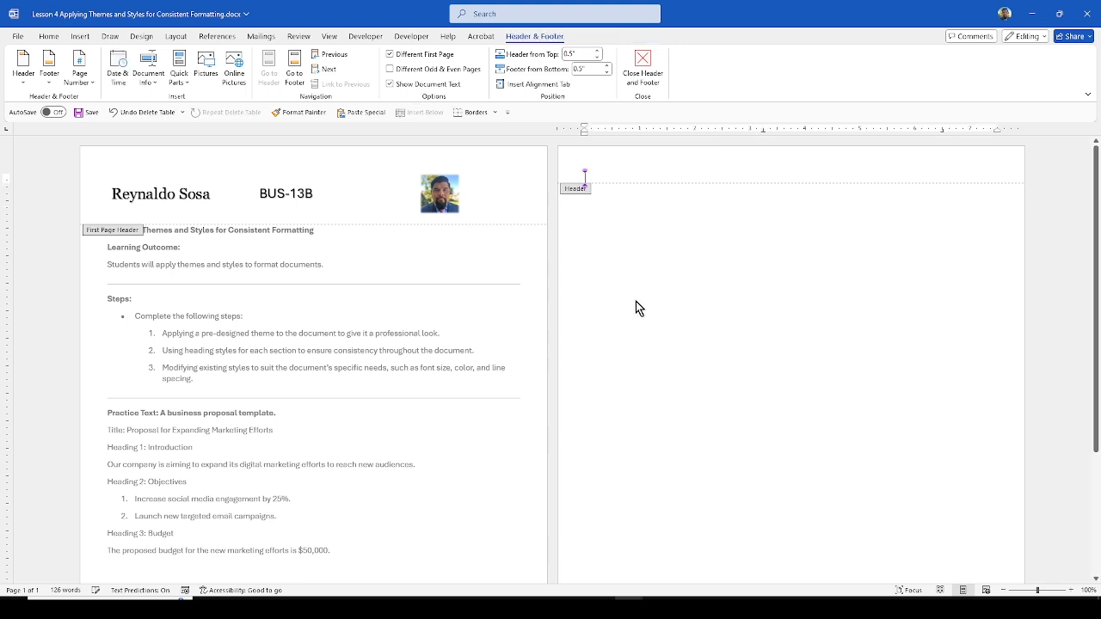
double_click(484, 288)
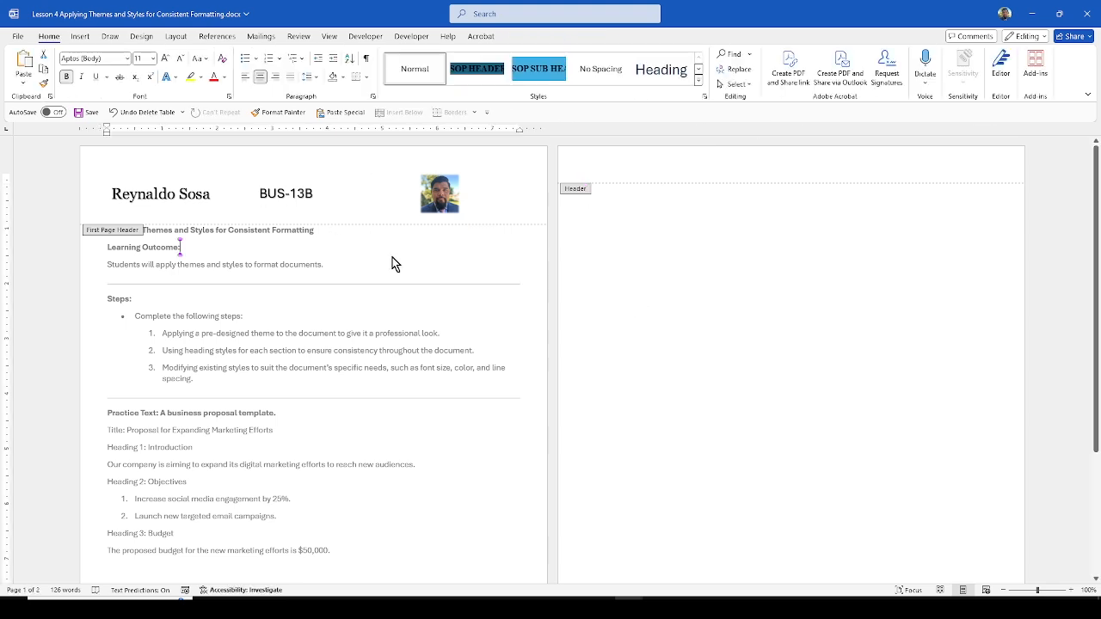
click(375, 298)
click(325, 332)
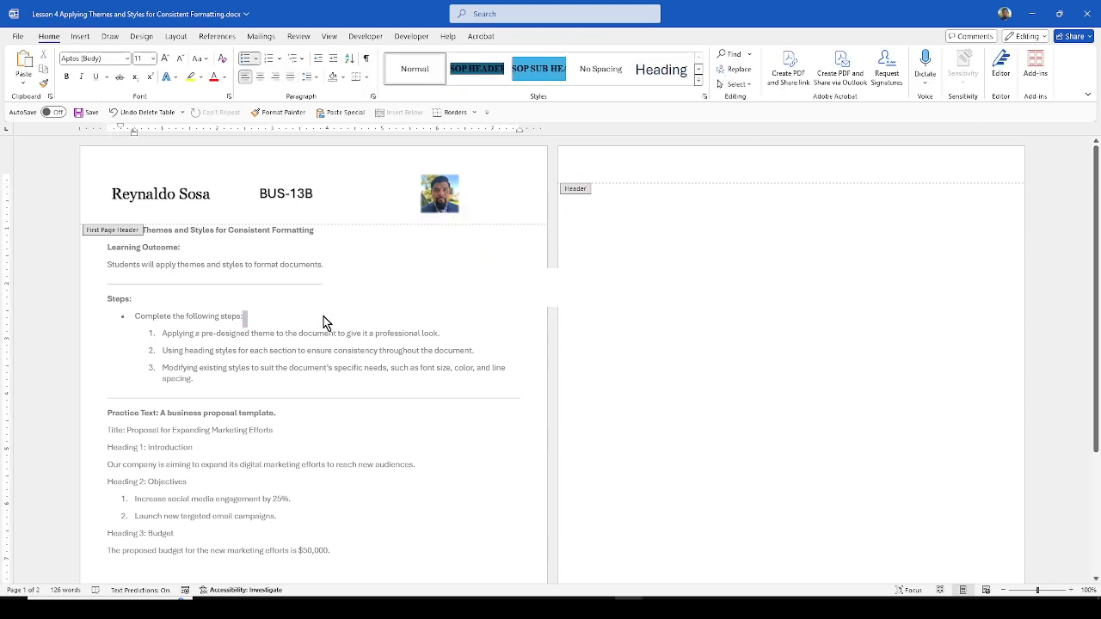
click(634, 278)
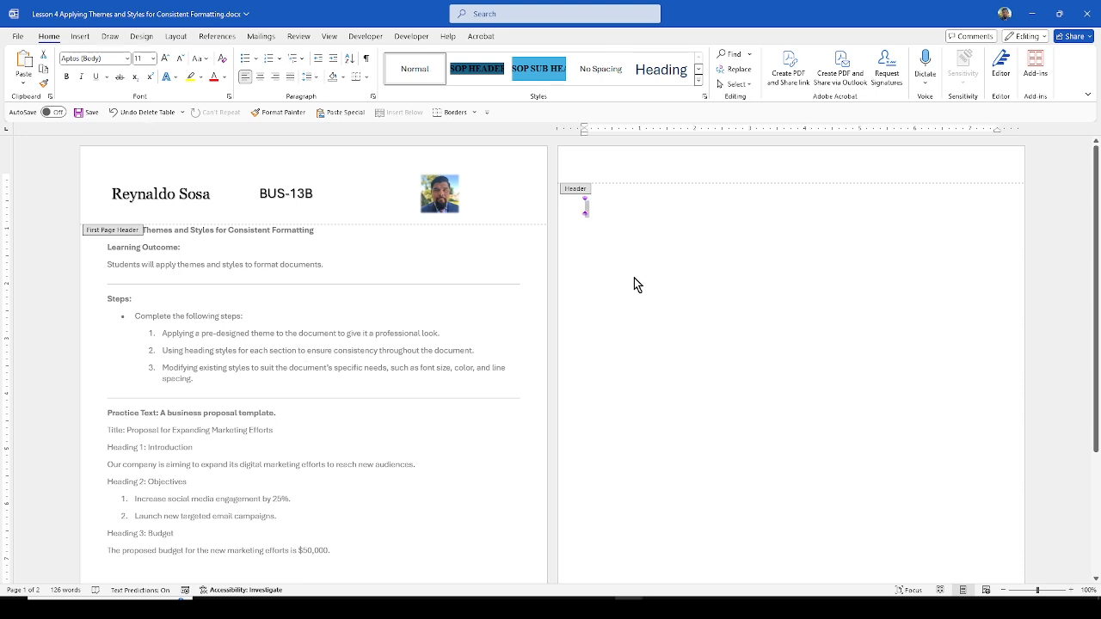
click(439, 193)
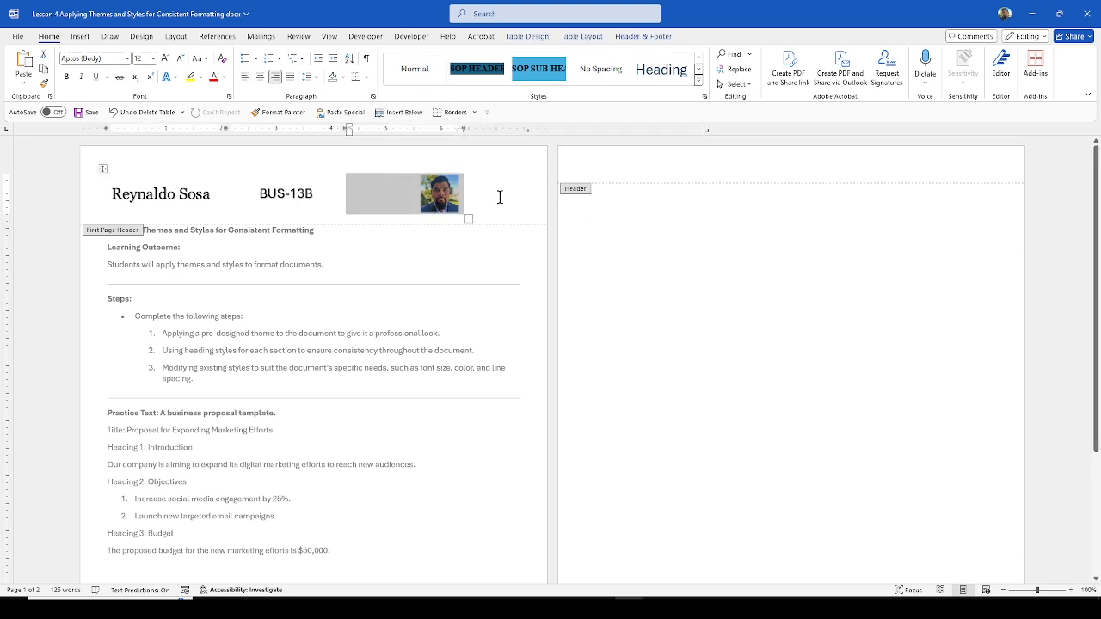
click(643, 36)
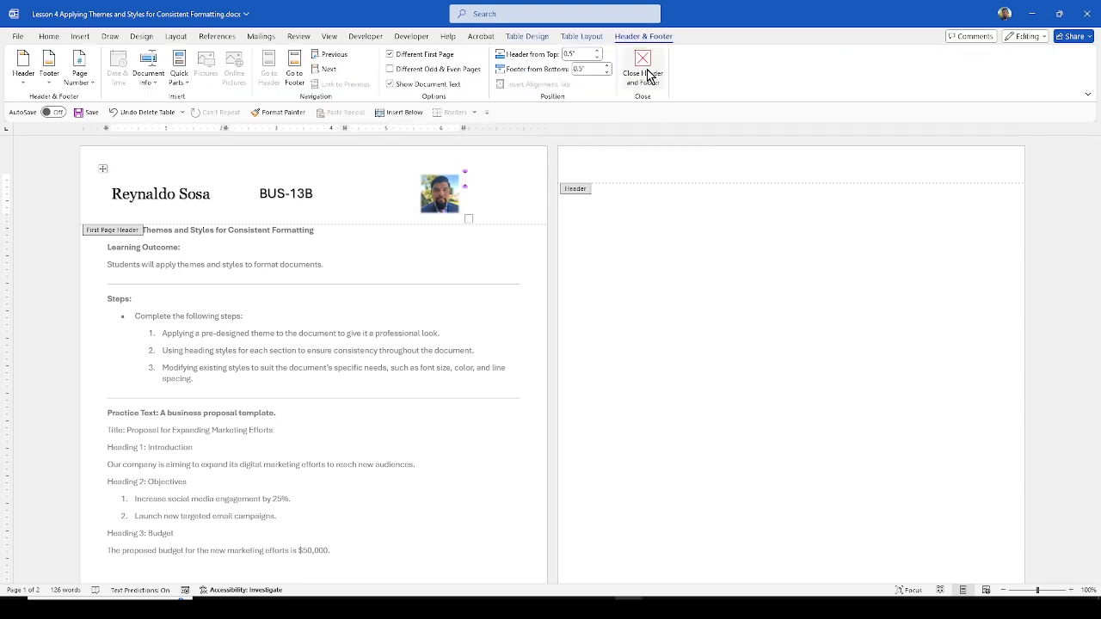
click(645, 70)
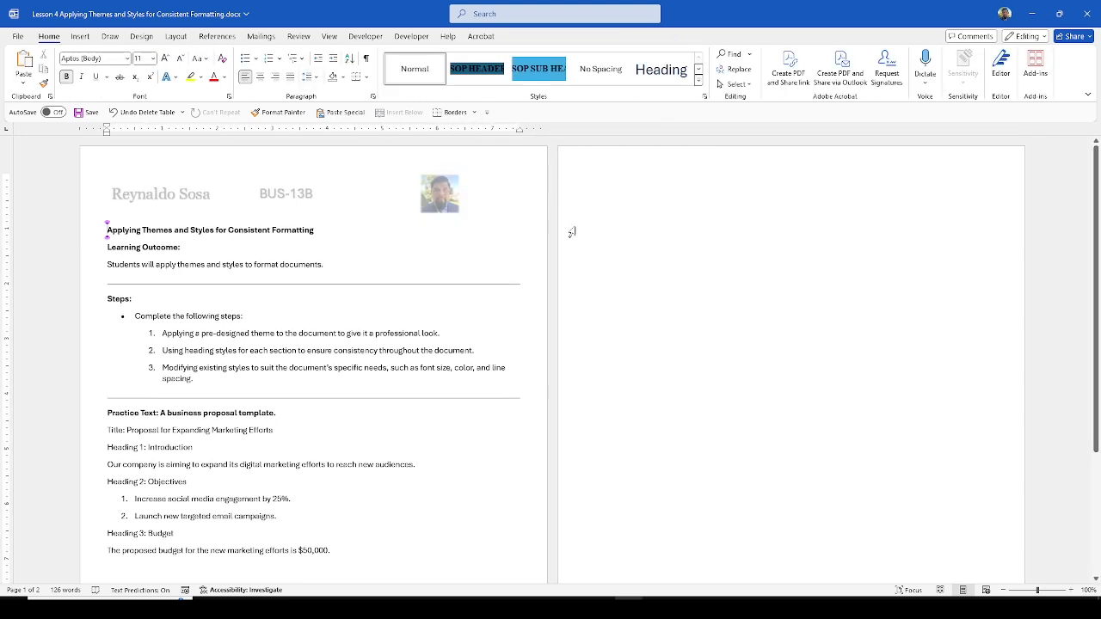
- Delete the surplus blank lines below the document's last horizontal line to remove the empty second page
click(331, 324)
scroll(491, 276, down, 4)
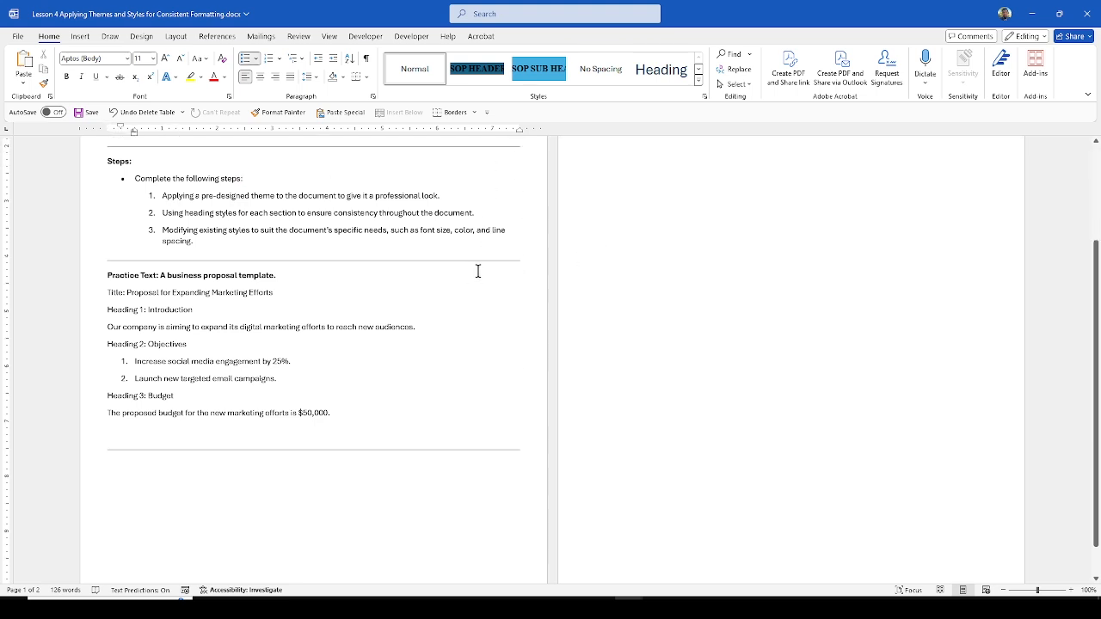
click(522, 456)
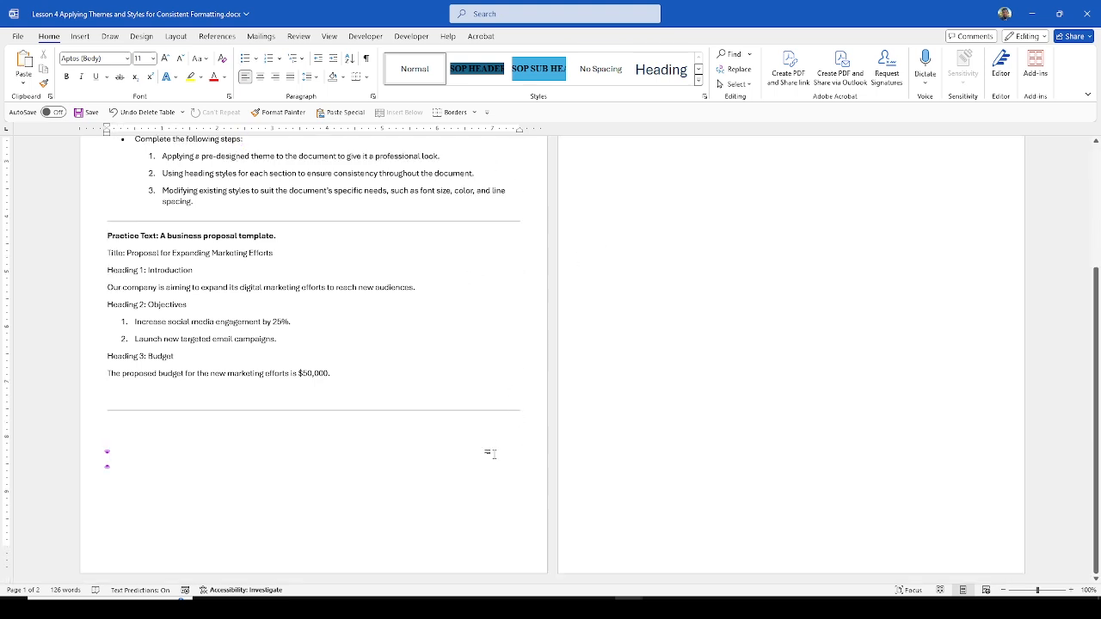
key(BackSpace)
scroll(518, 465, up, 1)
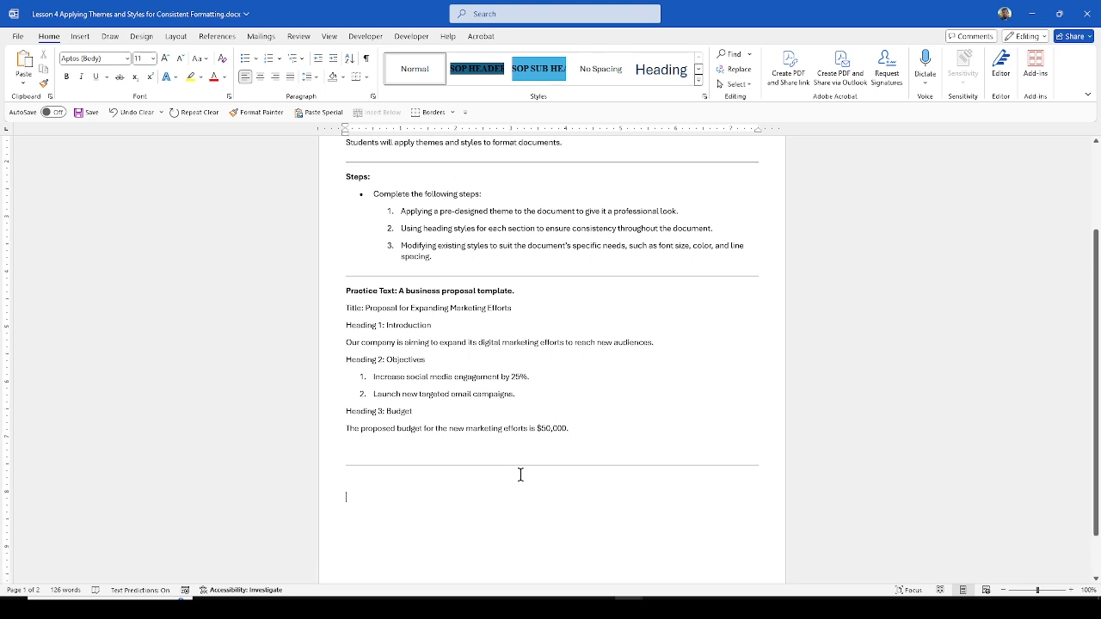
key(BackSpace)
key(BackSpace)
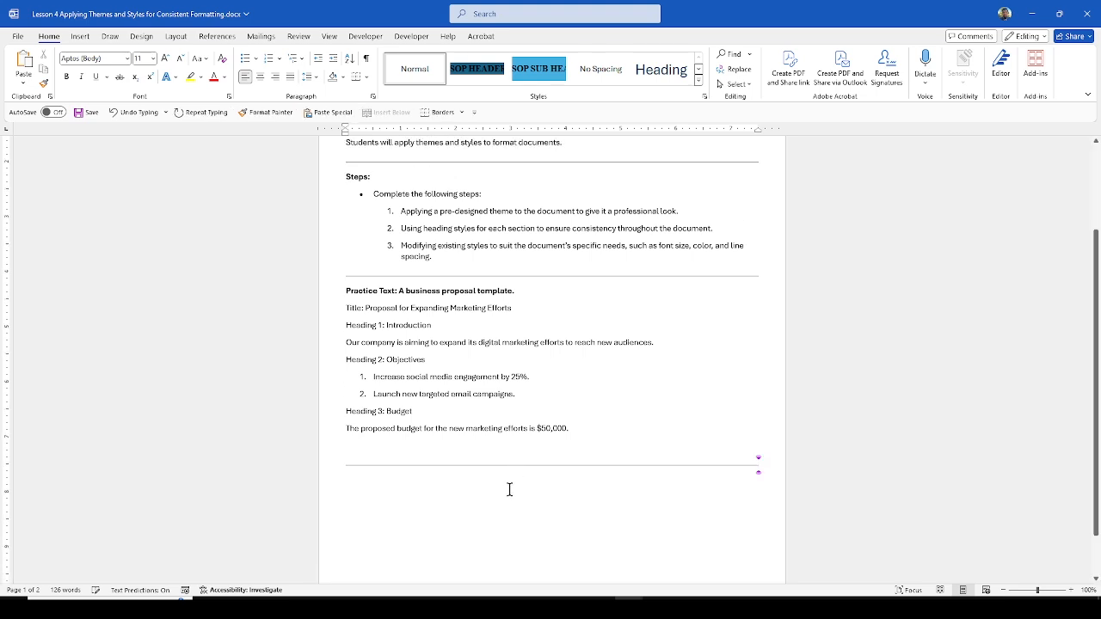
scroll(509, 486, up, 2)
scroll(507, 473, up, 1)
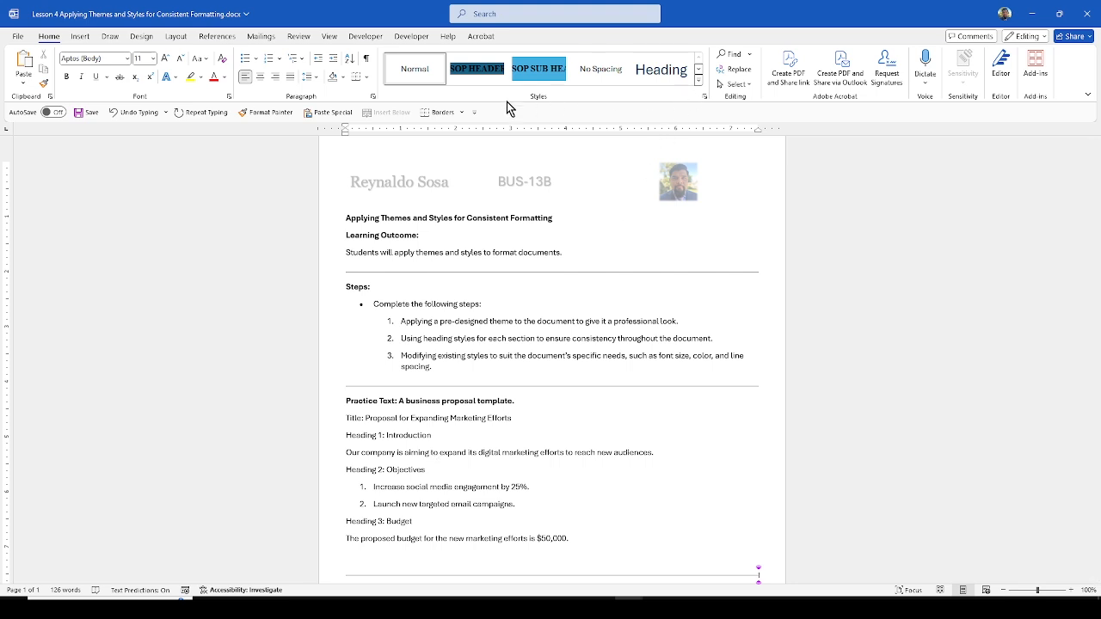
- Apply the Heading 1 style to the "Heading 1: Introduction" line of the business proposal
click(698, 81)
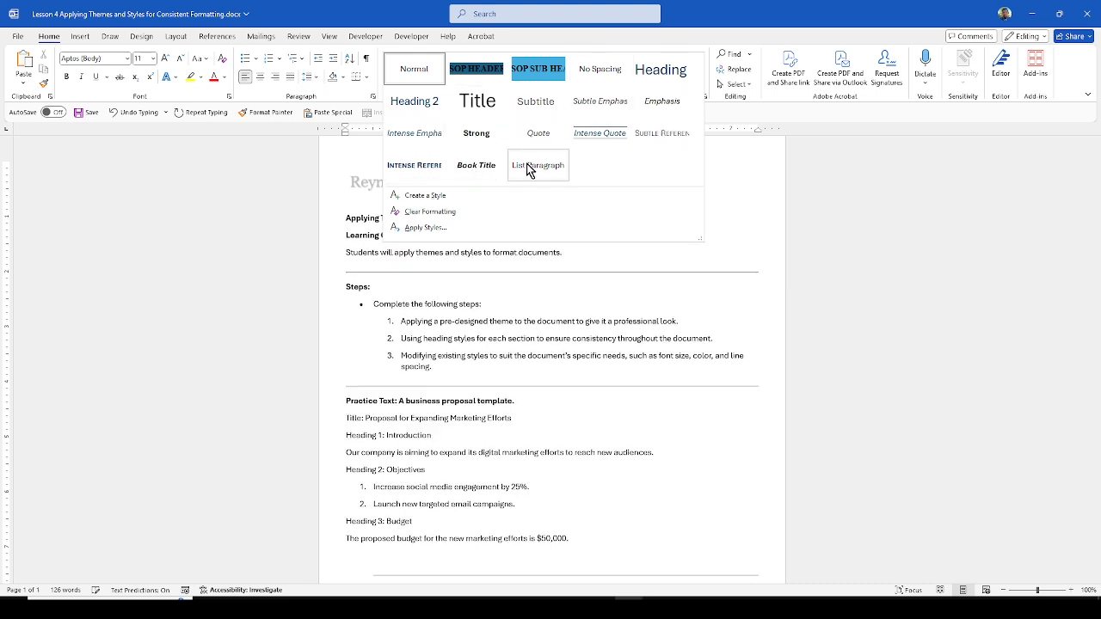
click(513, 413)
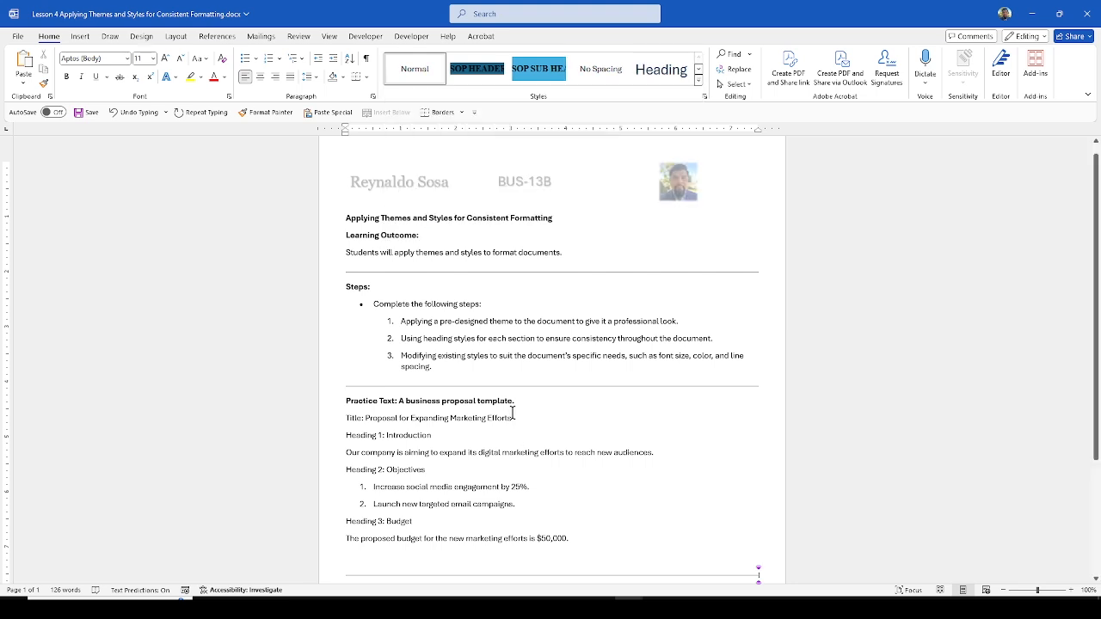
drag(444, 436, 345, 436)
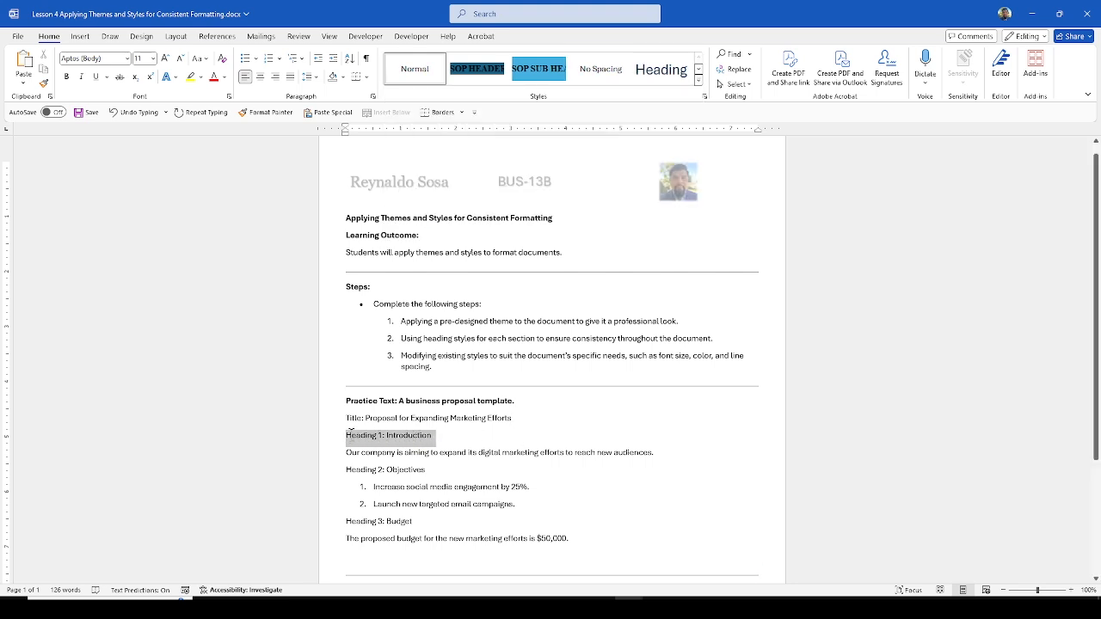
click(698, 80)
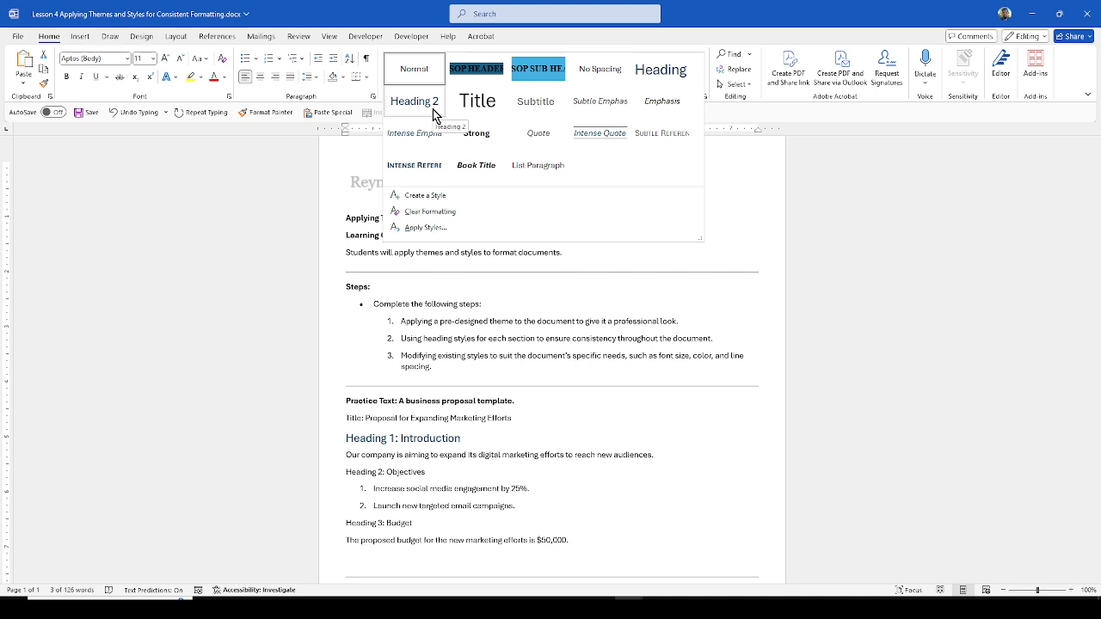
click(679, 76)
- Apply the Heading 1 style to the "Heading 2: Objectives" and "Heading 3: Budget" lines
scroll(528, 357, down, 2)
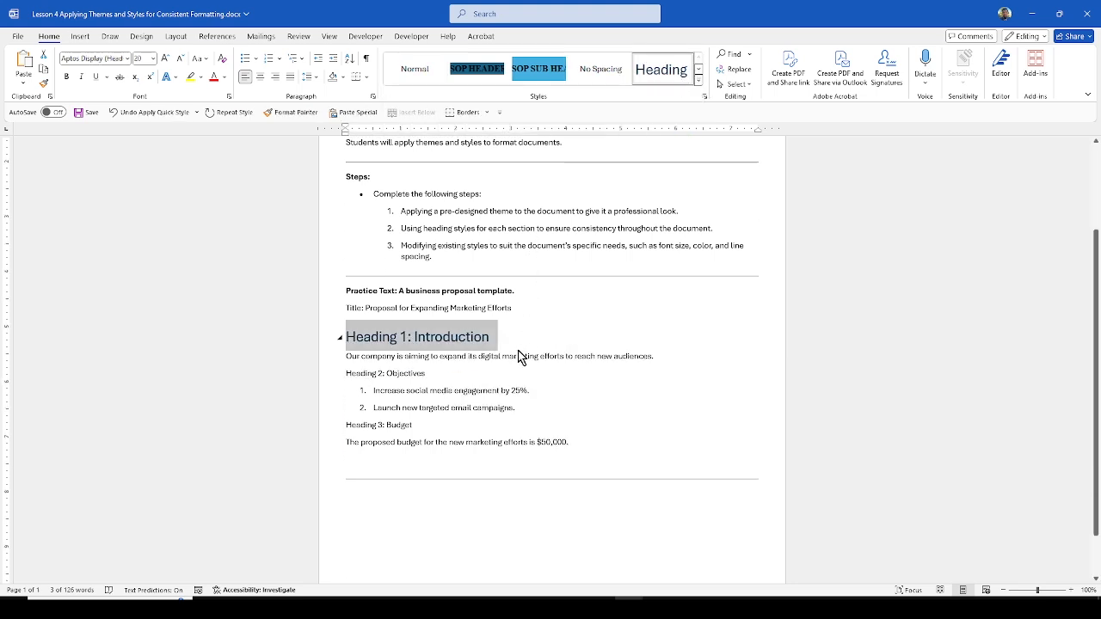
drag(428, 373, 345, 374)
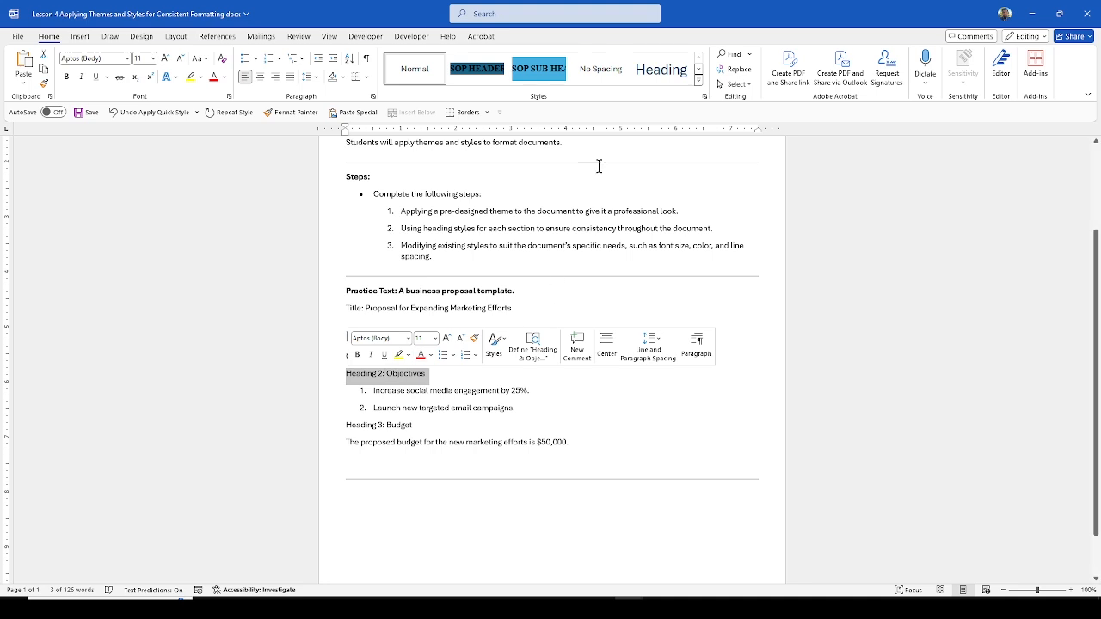
click(669, 71)
scroll(533, 370, down, 1)
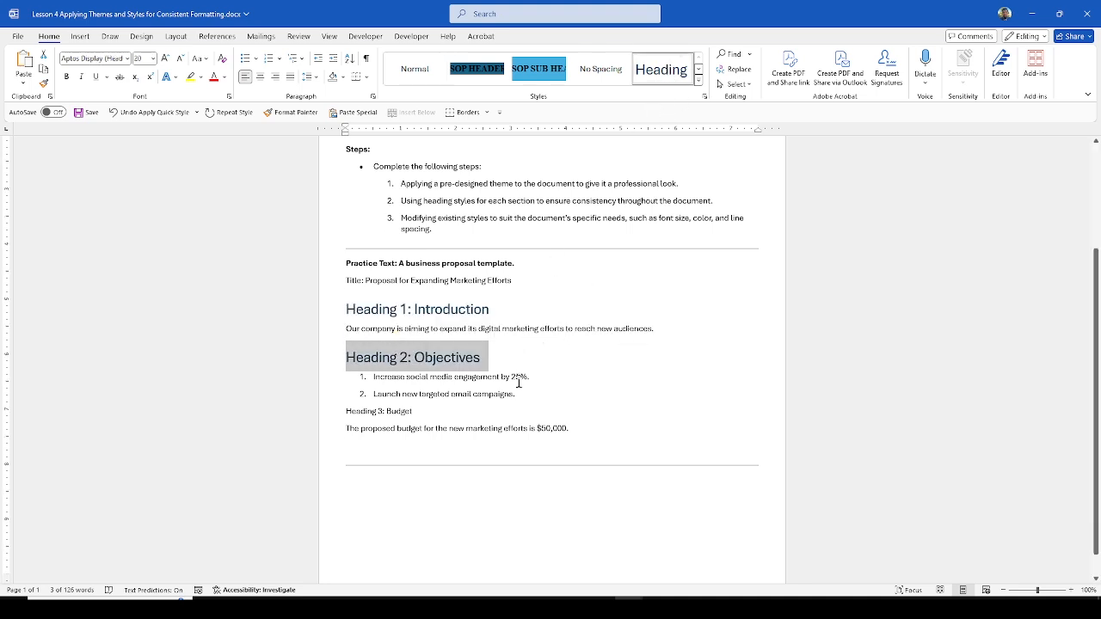
drag(420, 411, 330, 413)
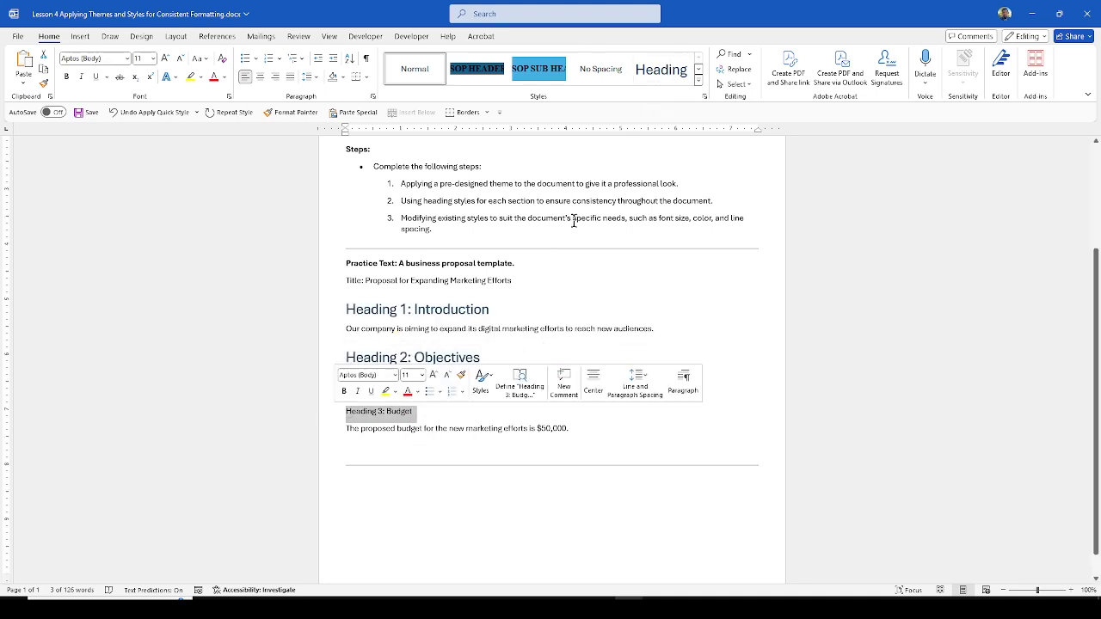
click(669, 69)
click(582, 361)
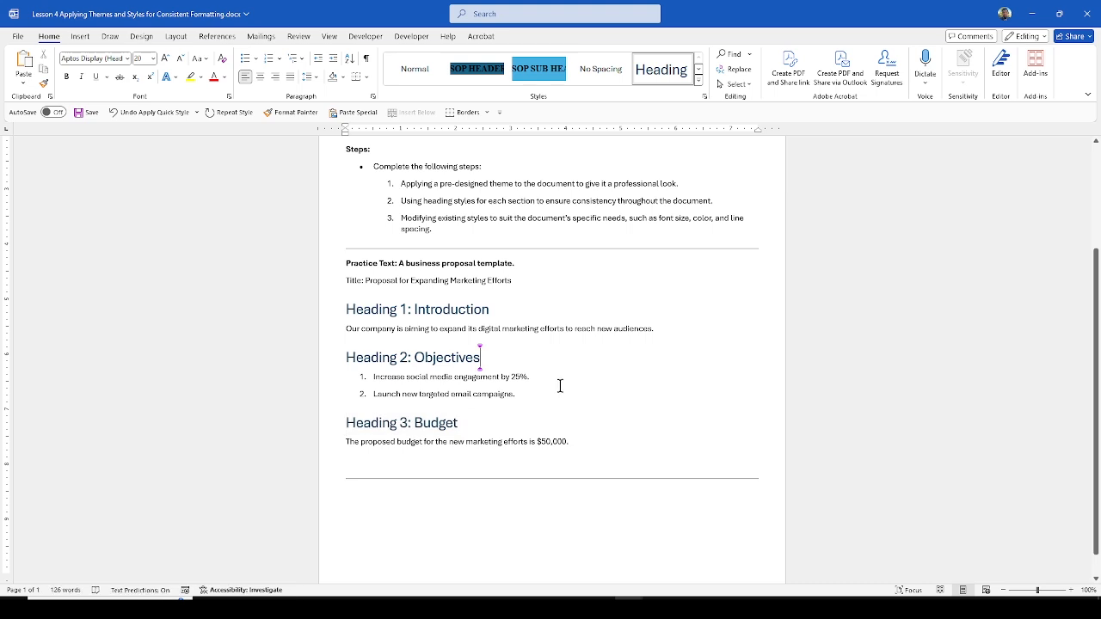
- Apply the Subtle Reference style to both numbered items under "Heading 2: Objectives"
scroll(560, 386, up, 2)
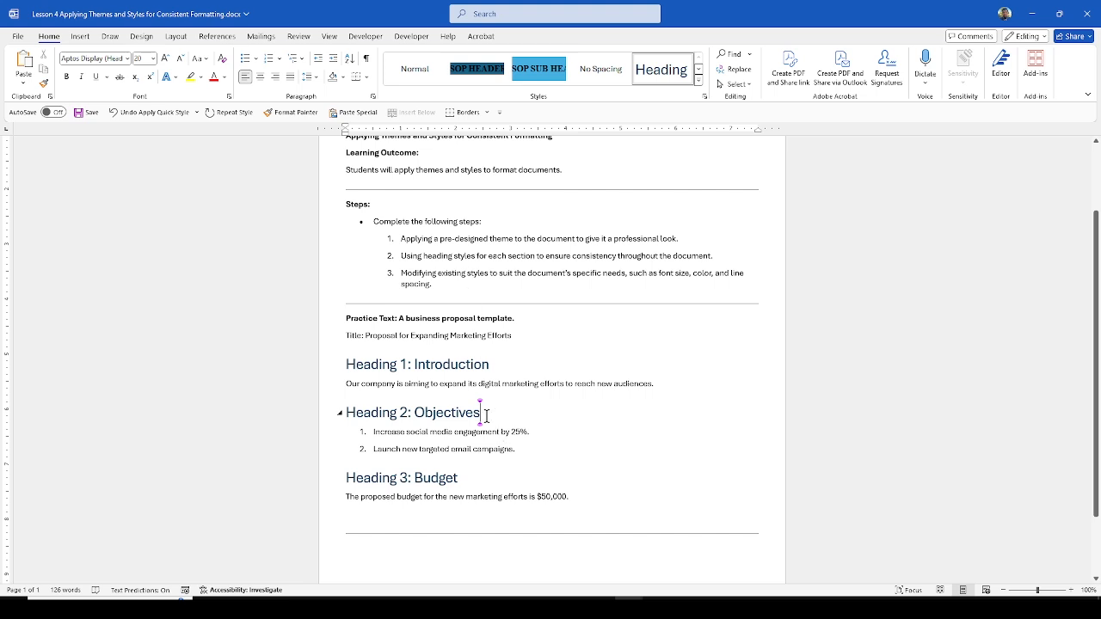
drag(532, 431, 387, 437)
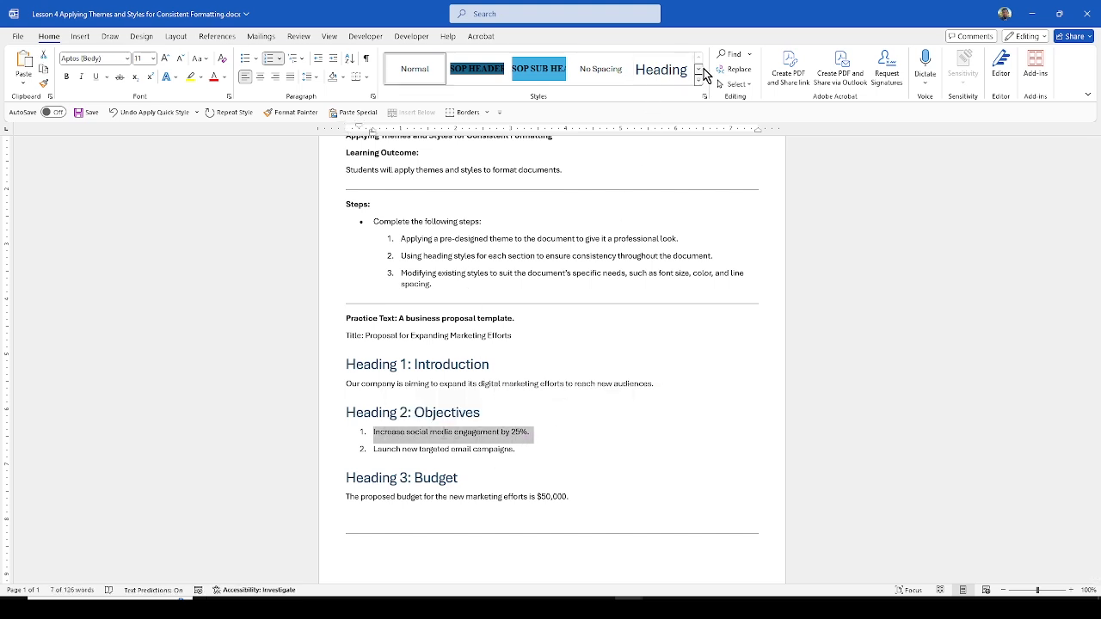
click(699, 70)
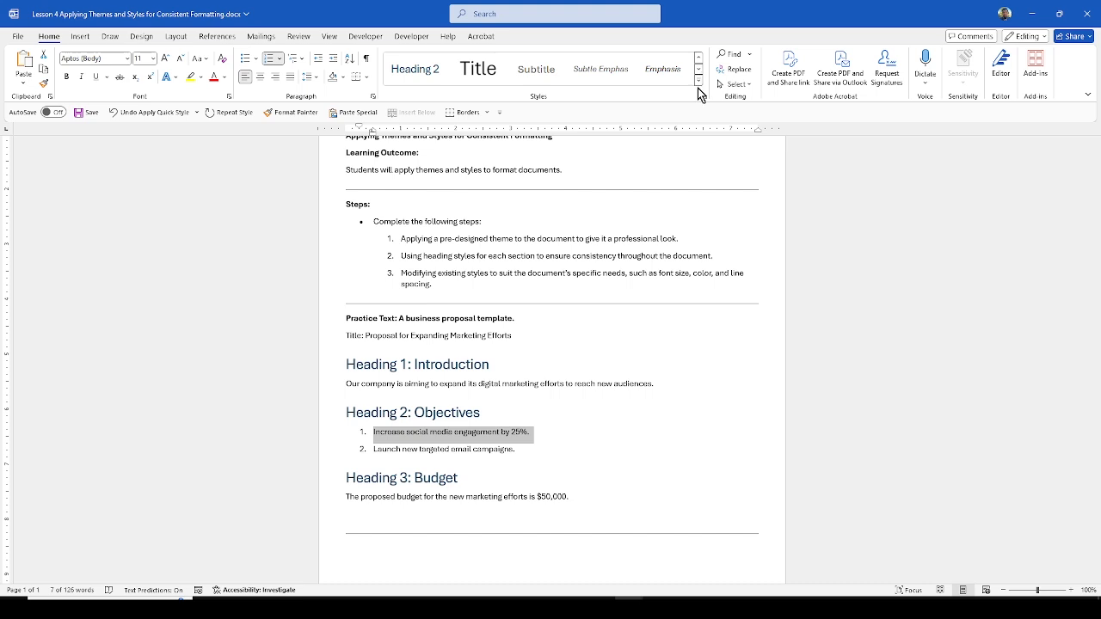
click(697, 86)
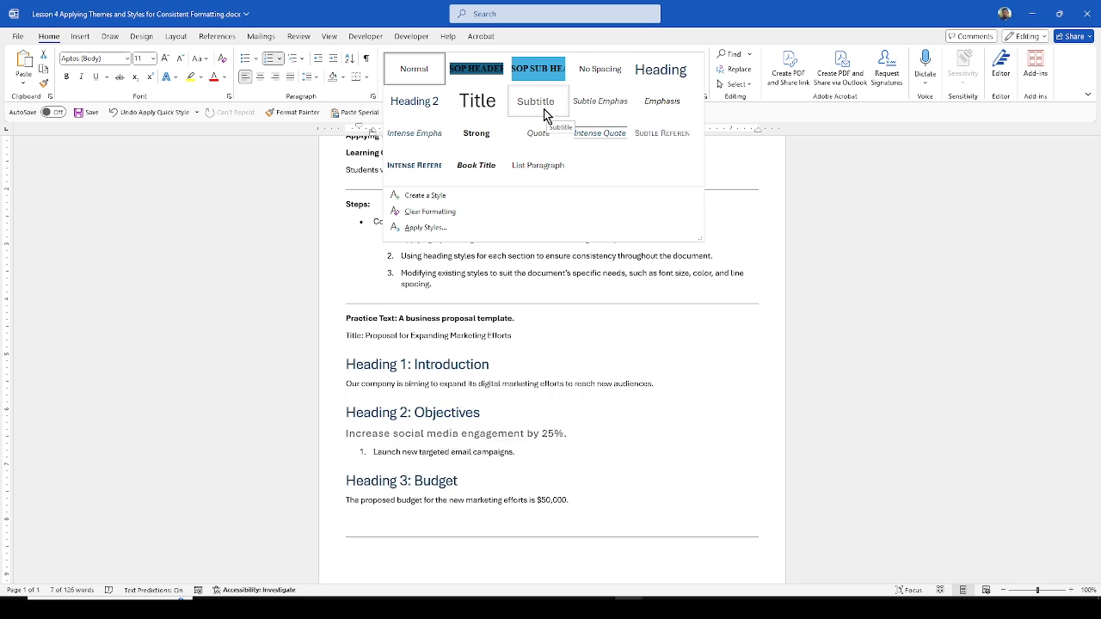
click(654, 137)
click(547, 442)
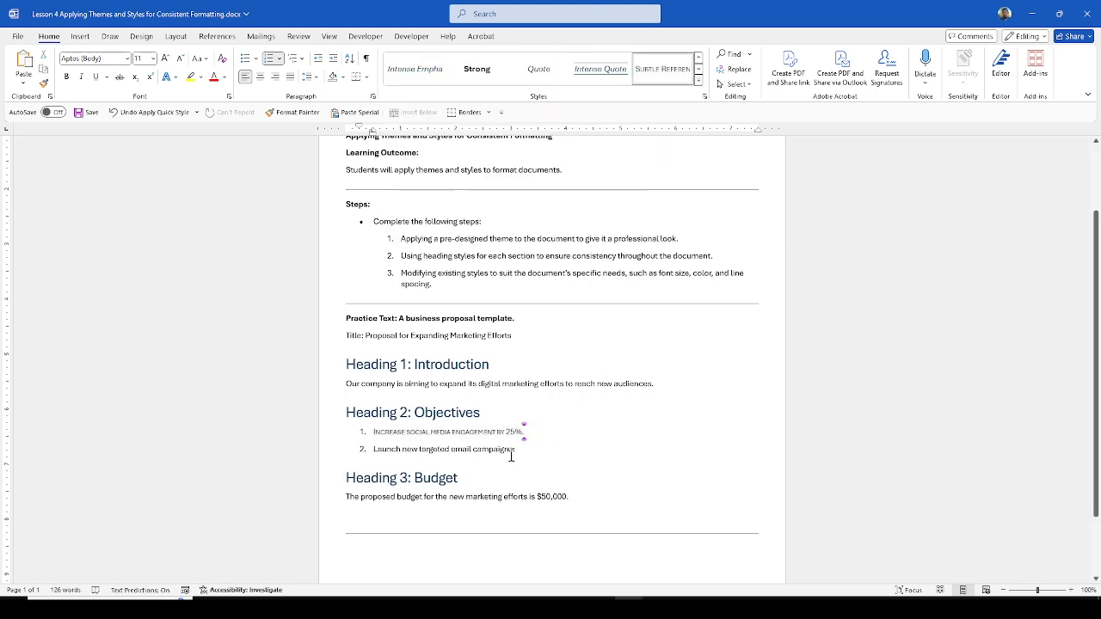
drag(516, 449, 390, 444)
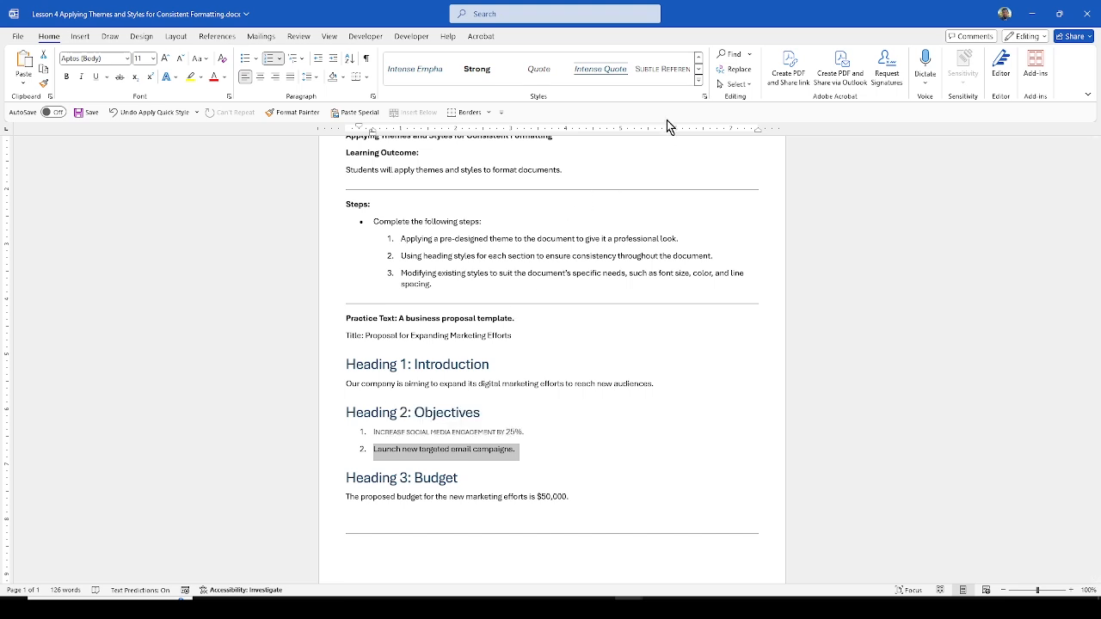
click(661, 73)
click(581, 435)
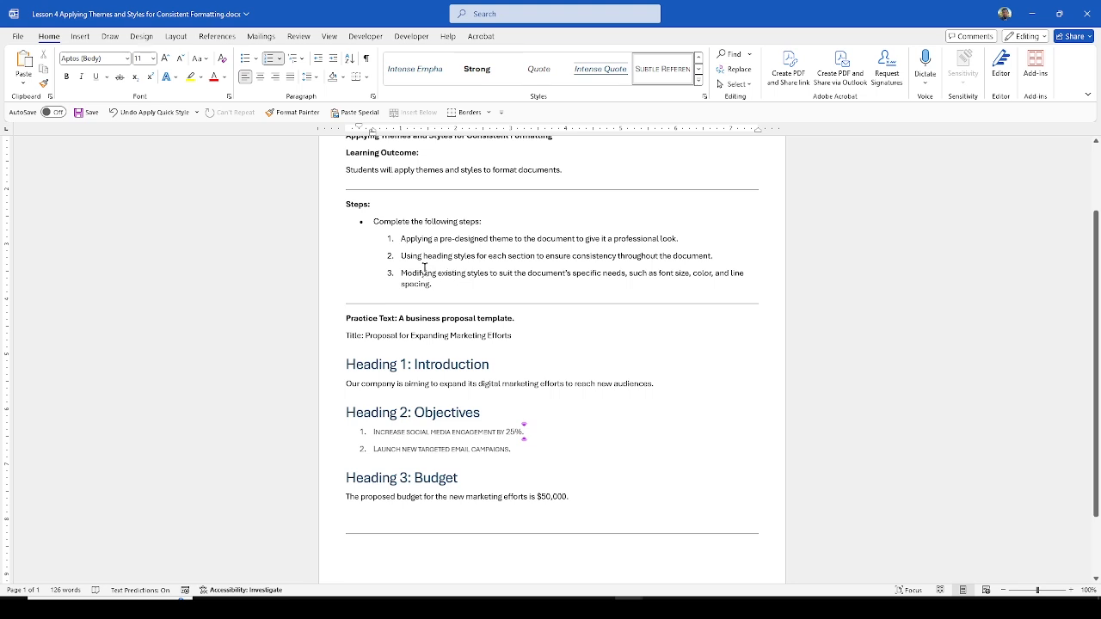
drag(406, 272, 442, 273)
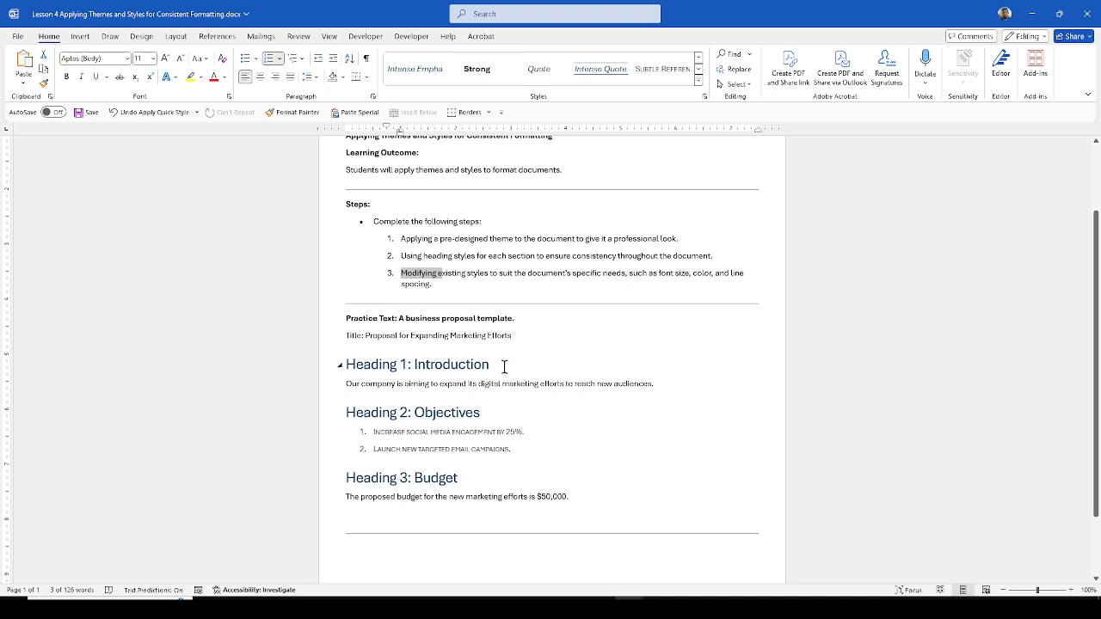
- Recolor the "Heading 1: Introduction", "Heading 2: Objectives" and "Heading 3: Budget" lines with the dark navy theme font color
drag(502, 366, 345, 366)
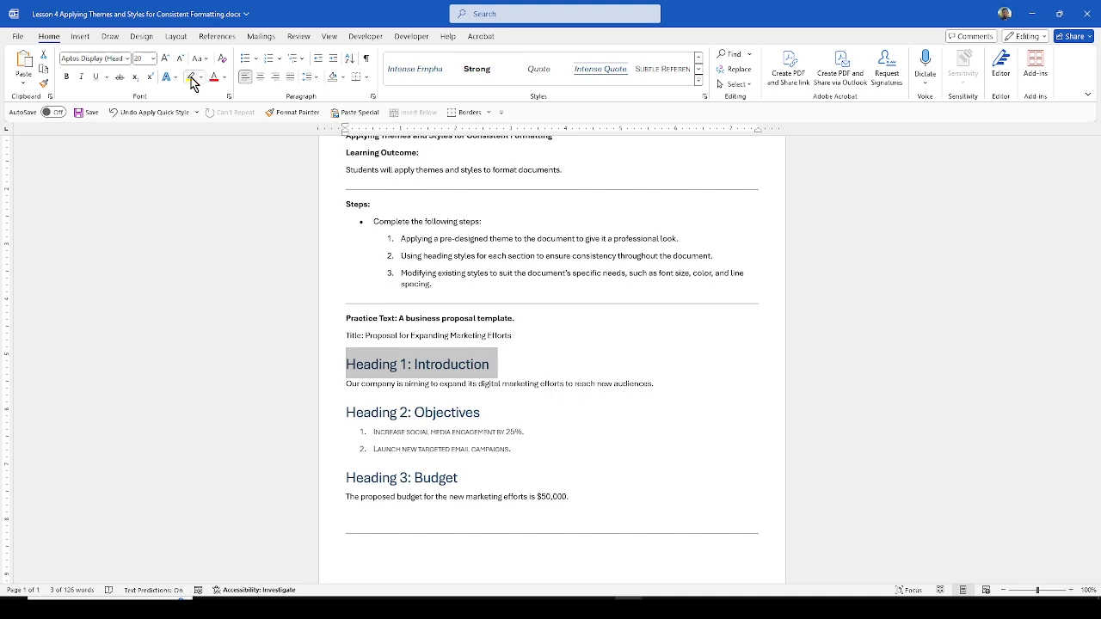
click(226, 77)
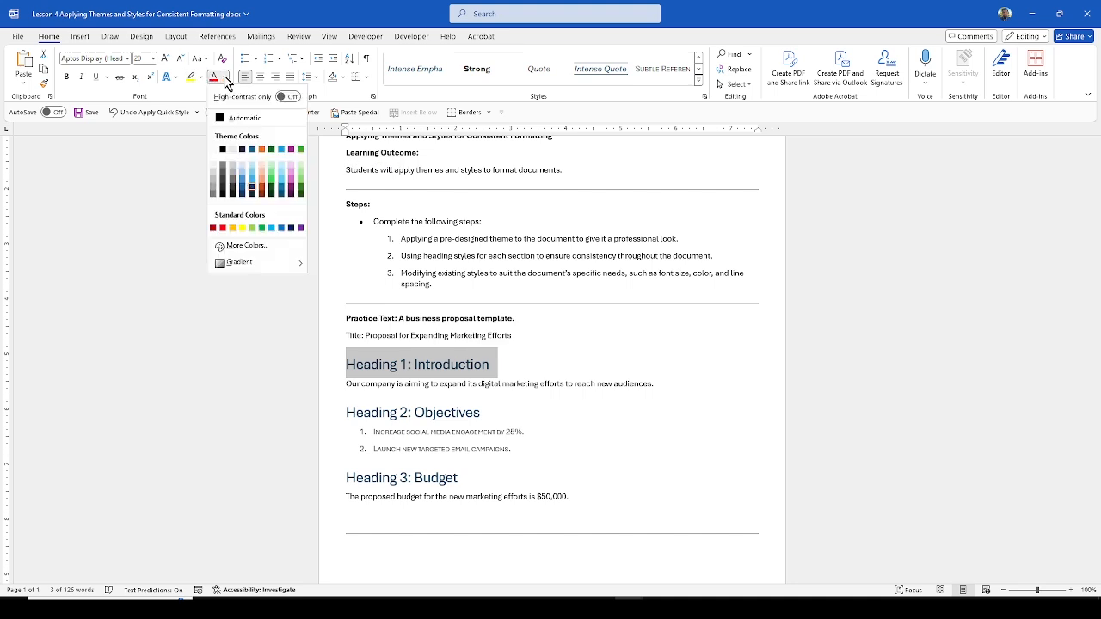
click(244, 151)
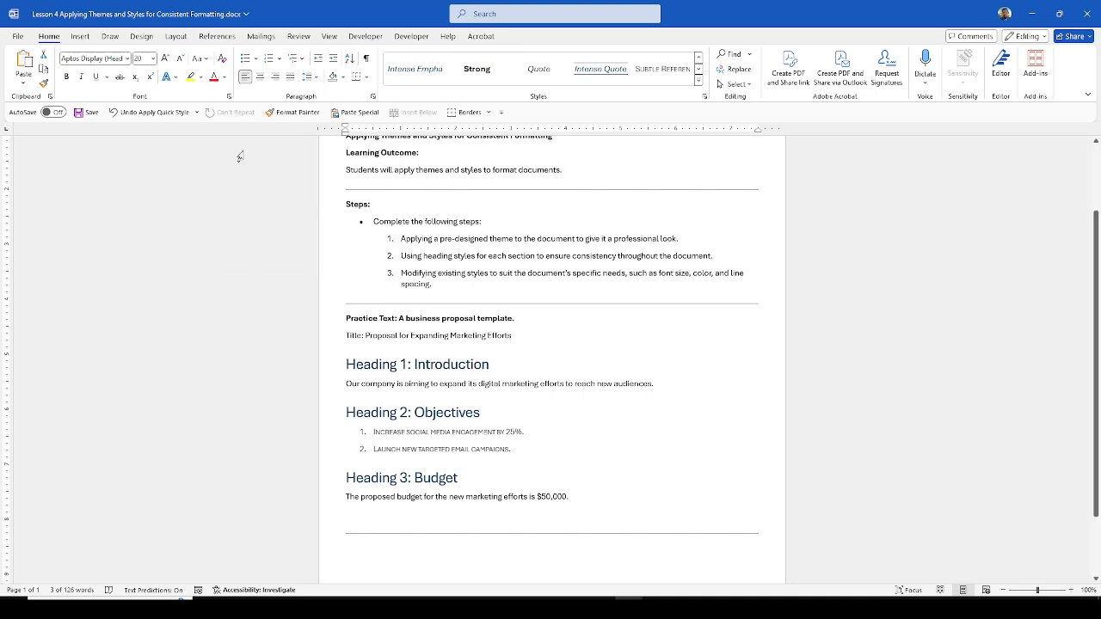
drag(487, 413, 347, 413)
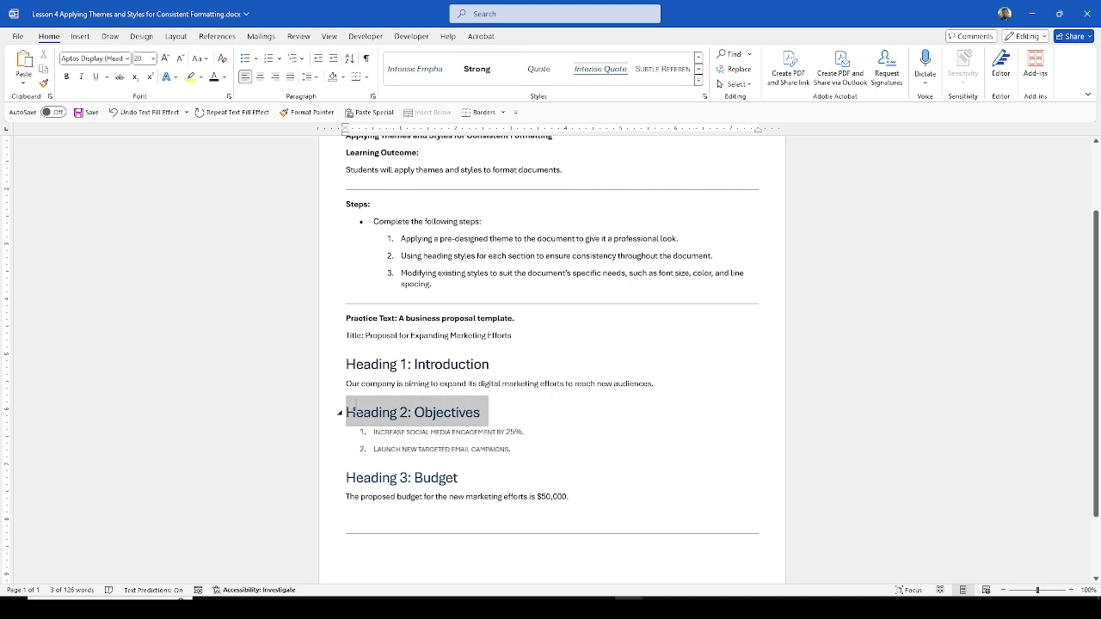
click(214, 77)
drag(457, 476, 357, 471)
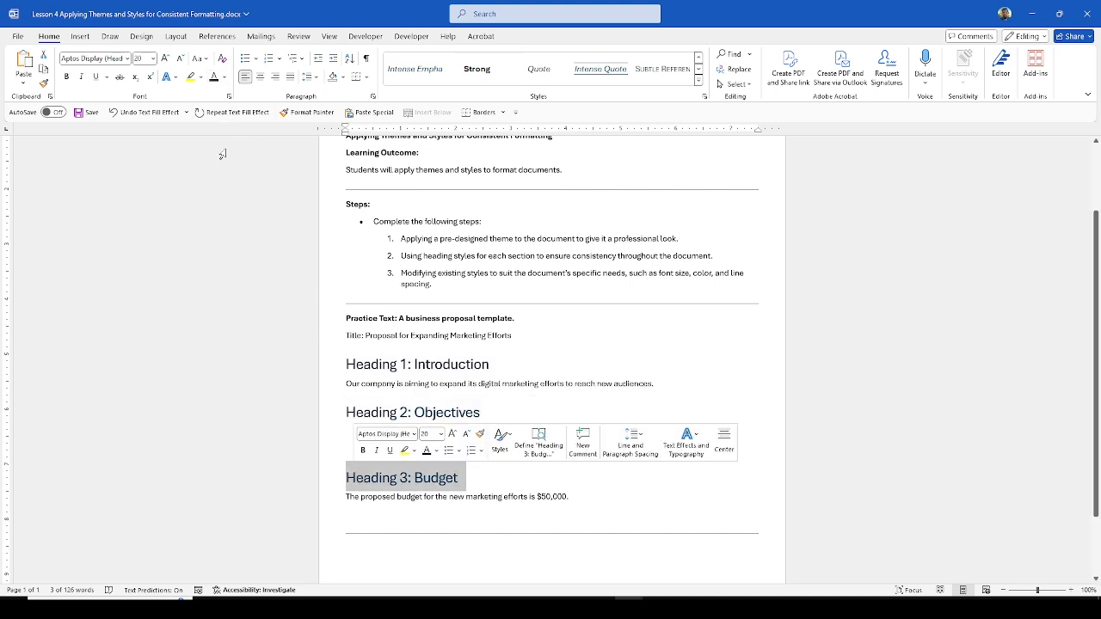
click(212, 79)
click(465, 364)
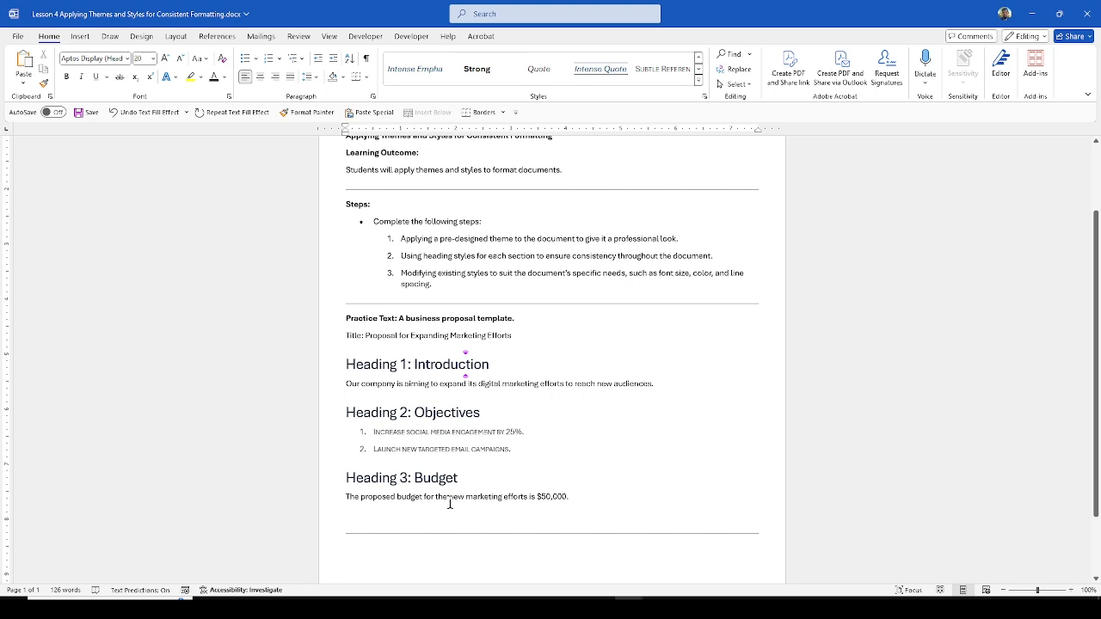
- Collapse and re-expand the content under the three headings to demonstrate their outline behavior
click(341, 480)
click(340, 480)
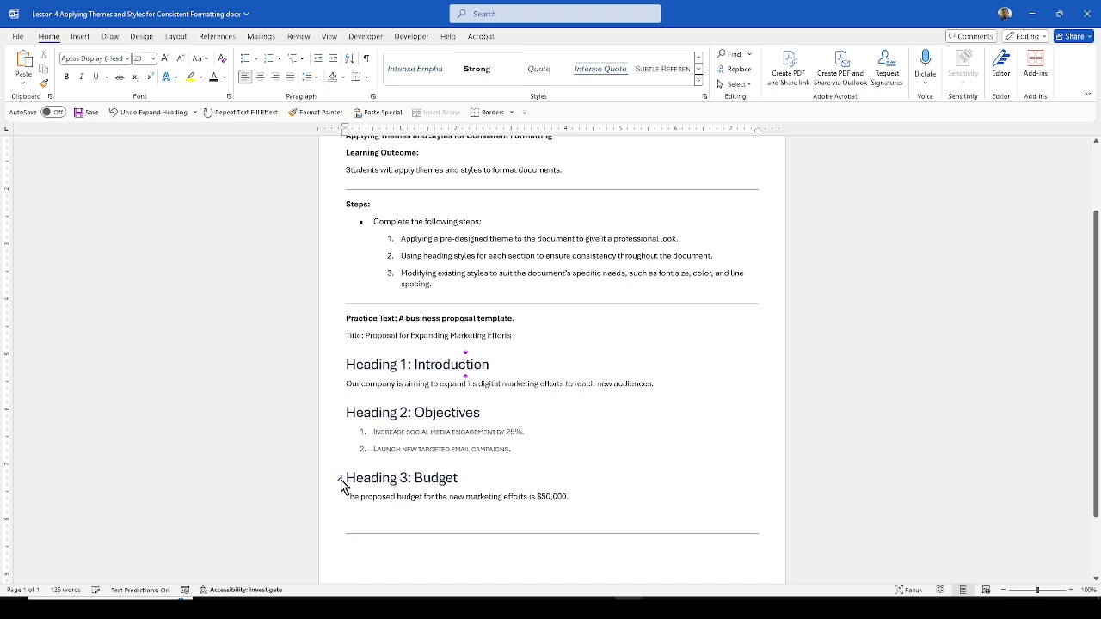
click(340, 413)
click(340, 413)
click(341, 414)
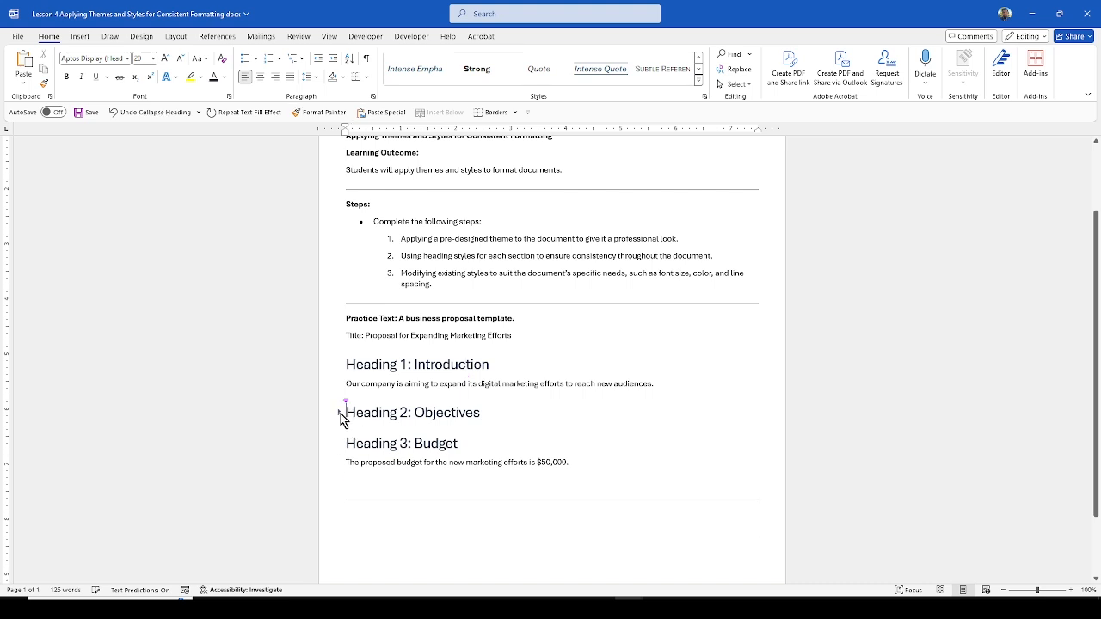
click(340, 414)
click(341, 365)
click(341, 365)
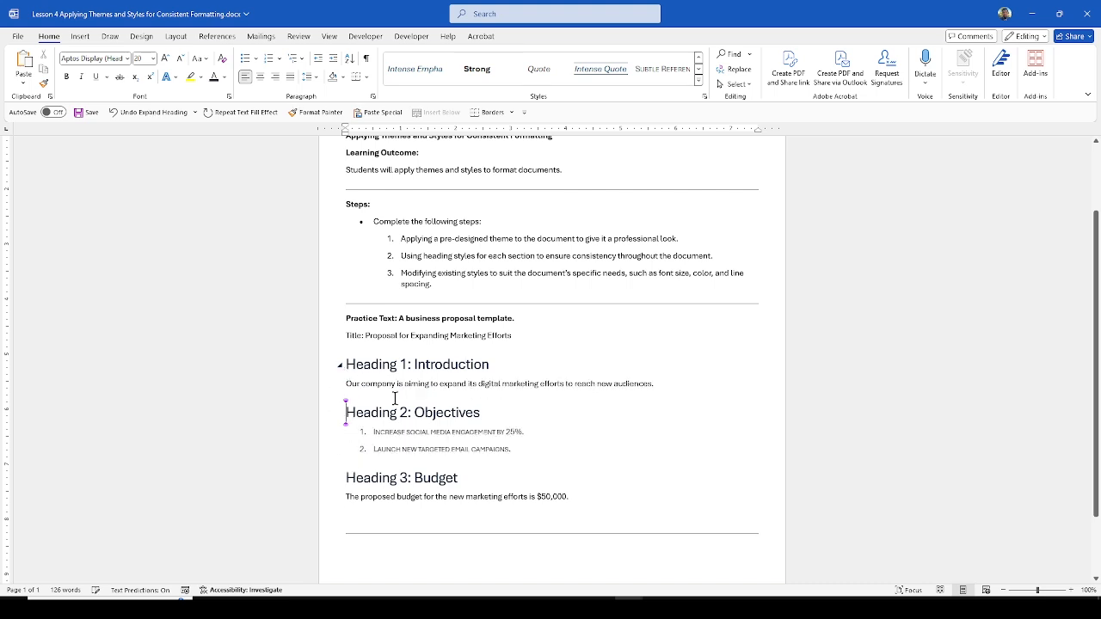
click(540, 450)
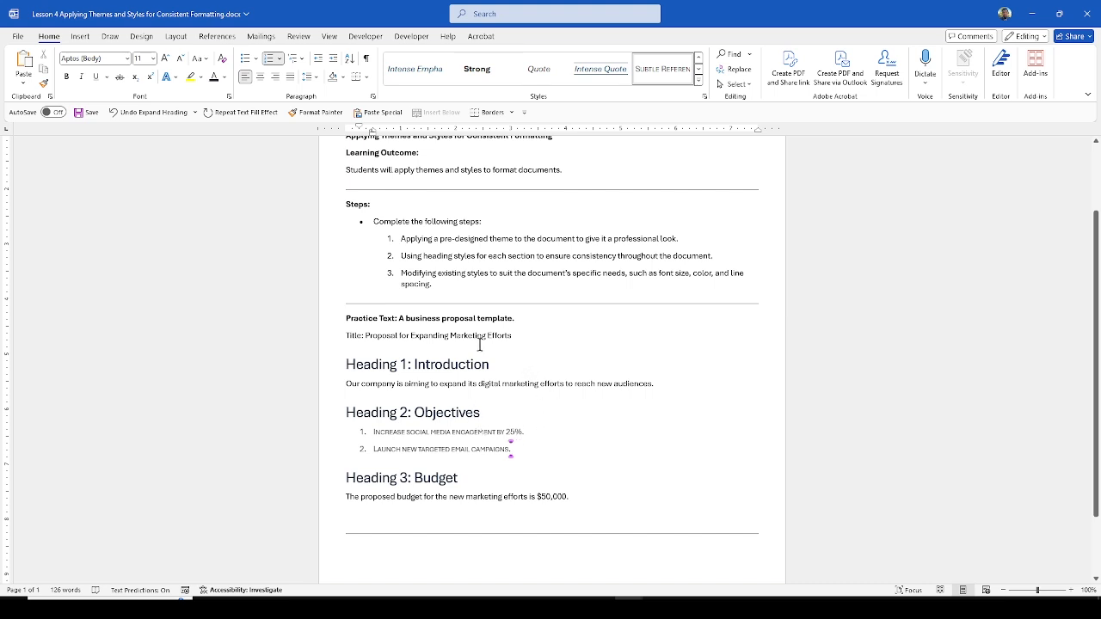
- Apply the Title style to the "Title: Proposal for Expanding Marketing Efforts" line
drag(513, 337, 353, 340)
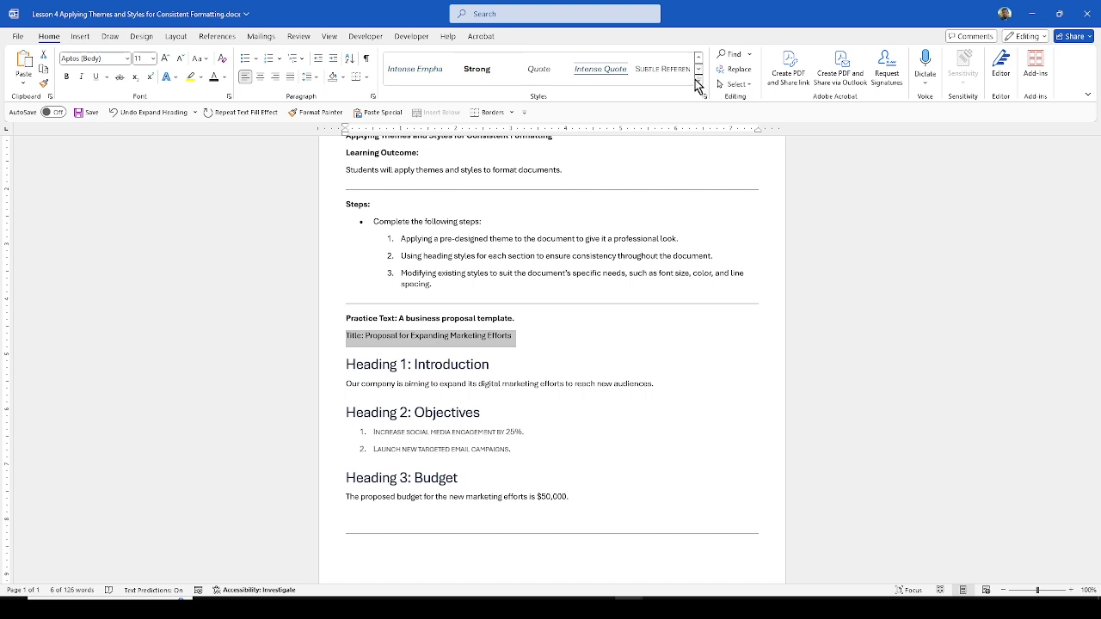
click(698, 82)
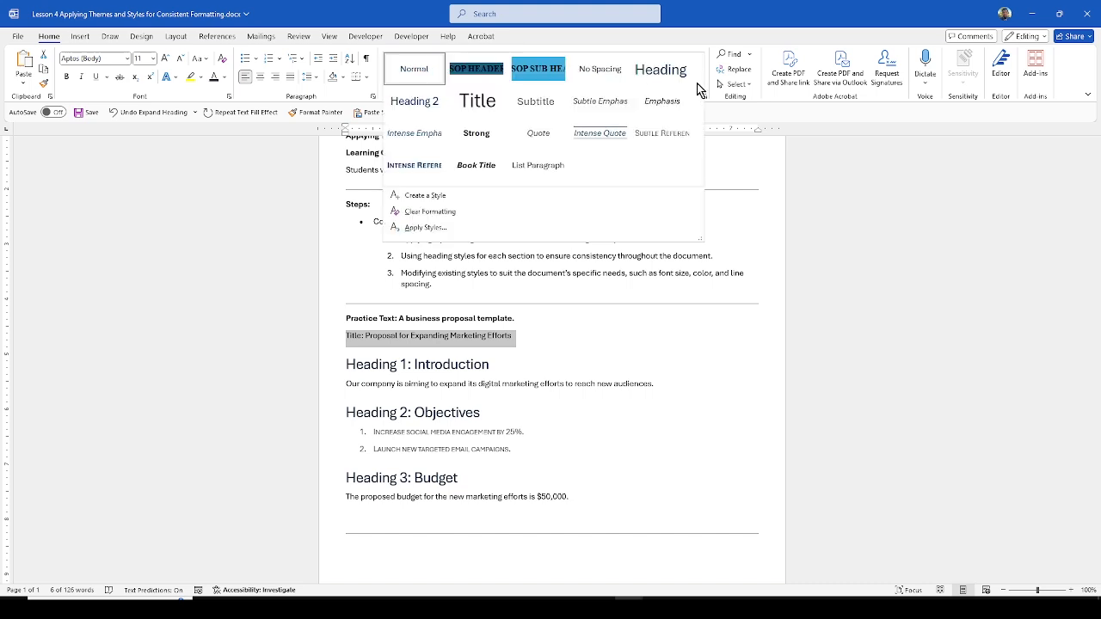
click(477, 101)
click(557, 376)
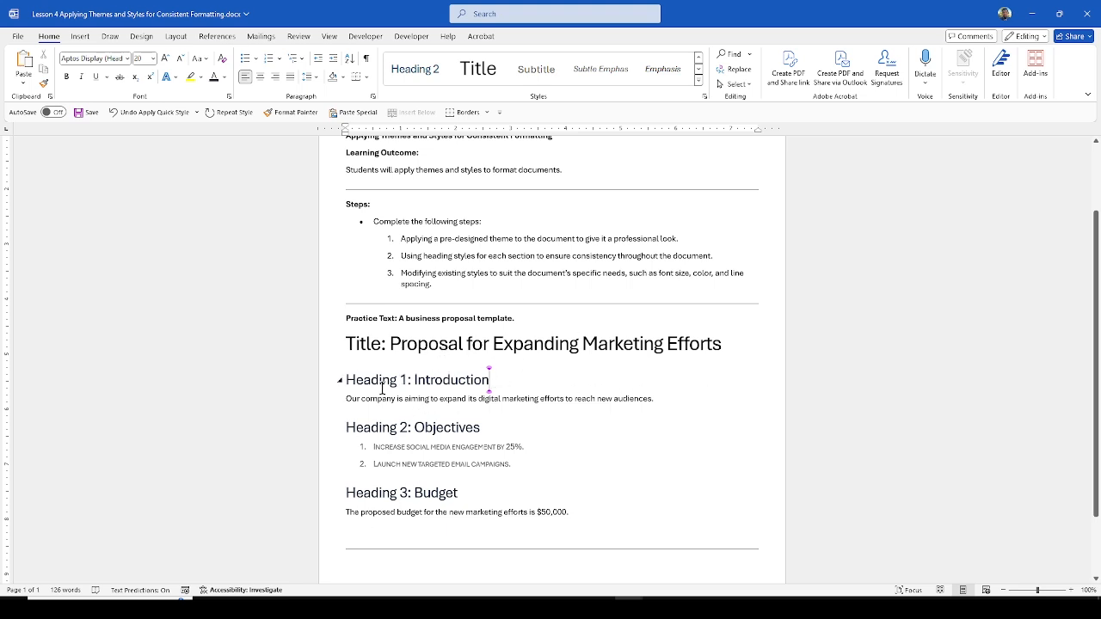
- Add three blank lines between the proposal title and the "Heading 1: Introduction" line
click(731, 353)
key(Return)
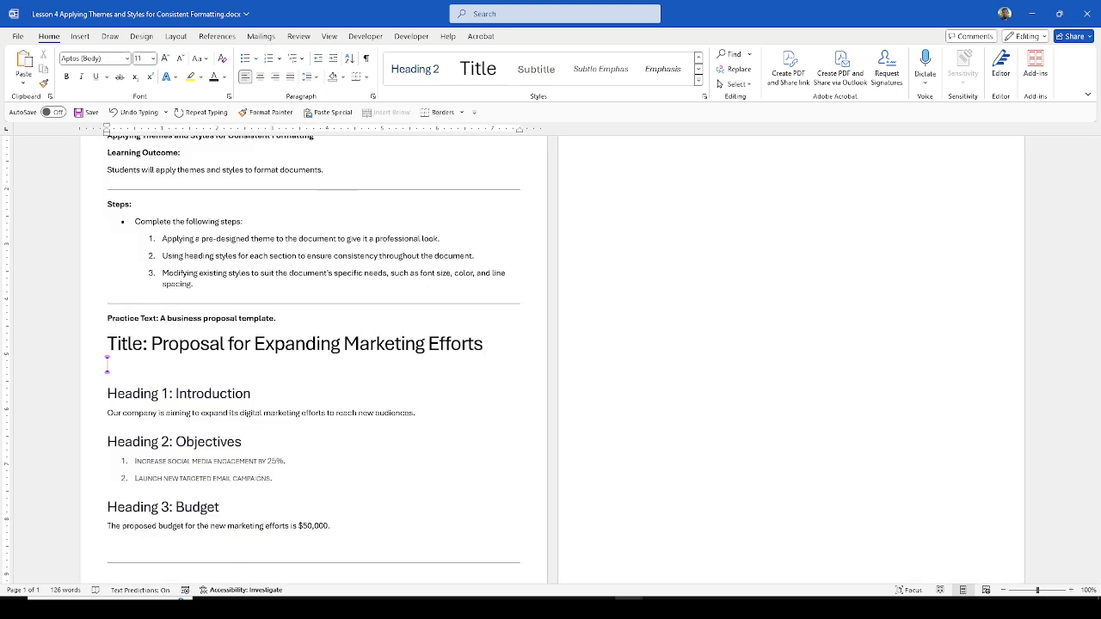
key(Return)
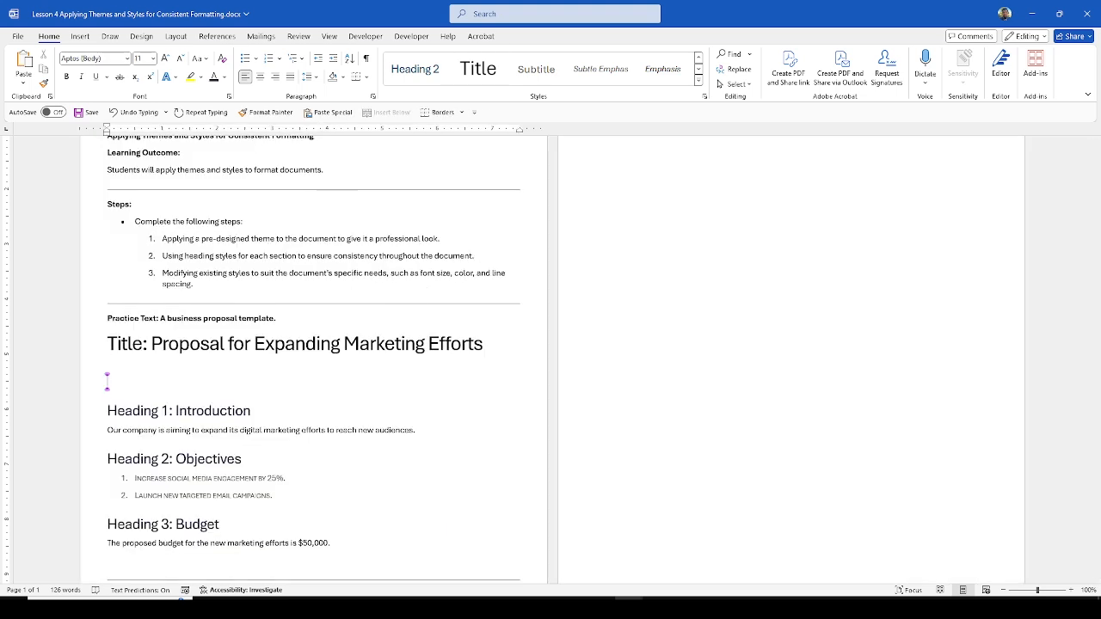
key(Return)
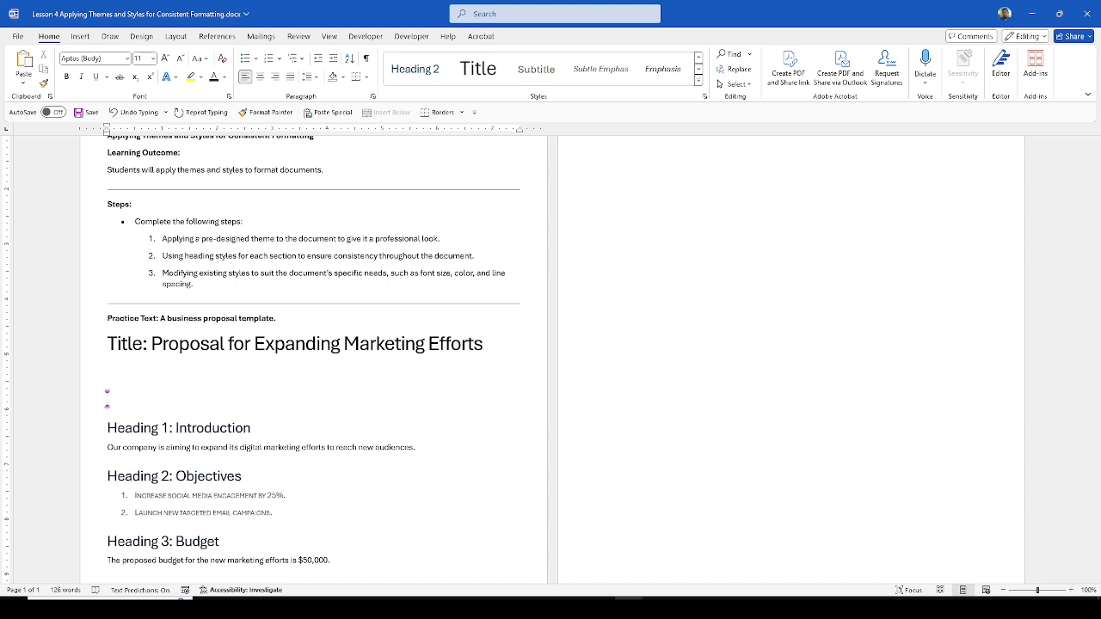
- Insert an Automatic Table 1 table of contents on the middle blank line below the proposal title
click(122, 384)
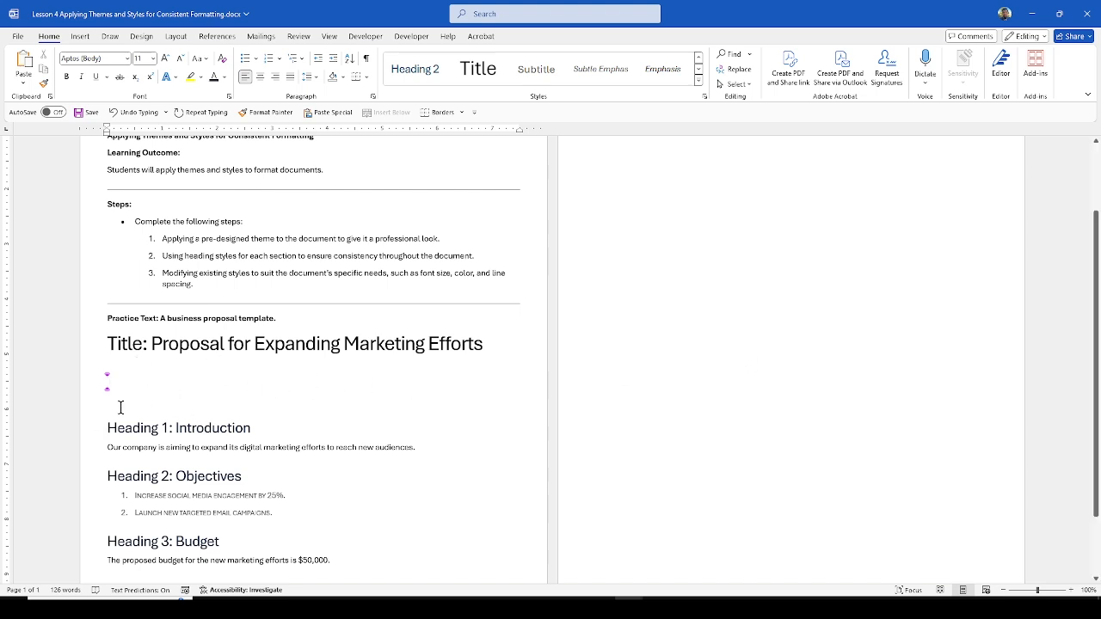
scroll(198, 499, down, 2)
scroll(218, 470, up, 4)
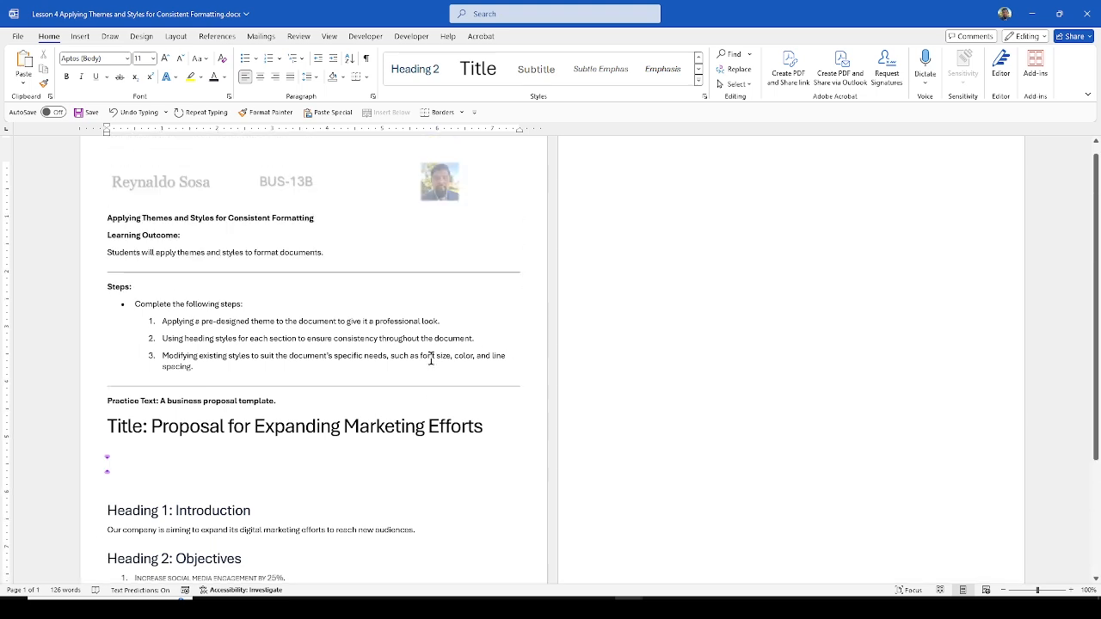
click(80, 37)
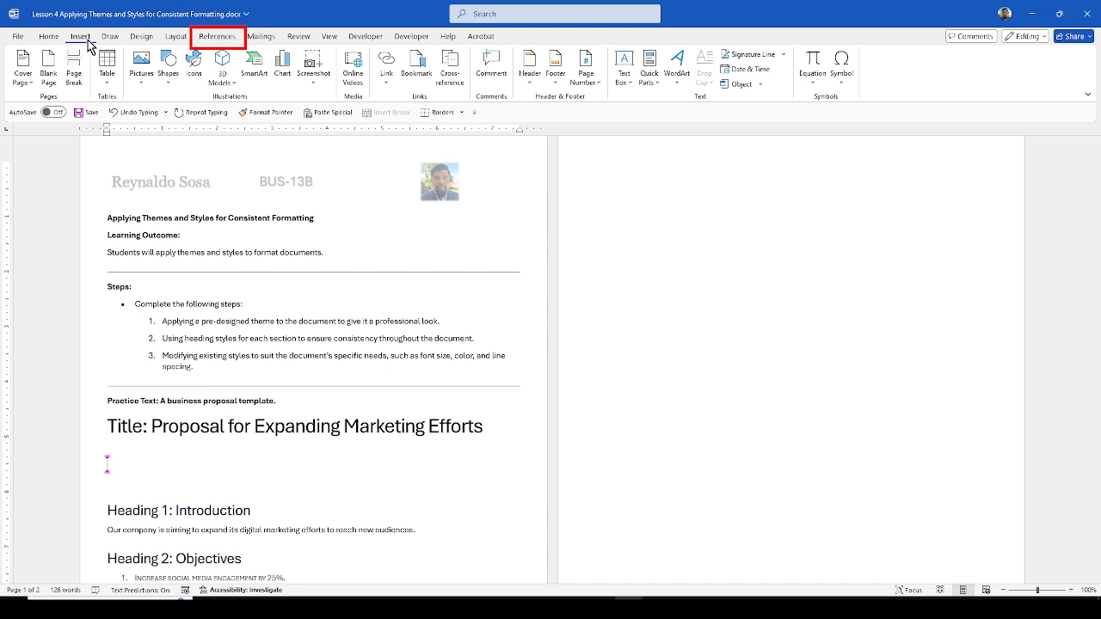
click(219, 40)
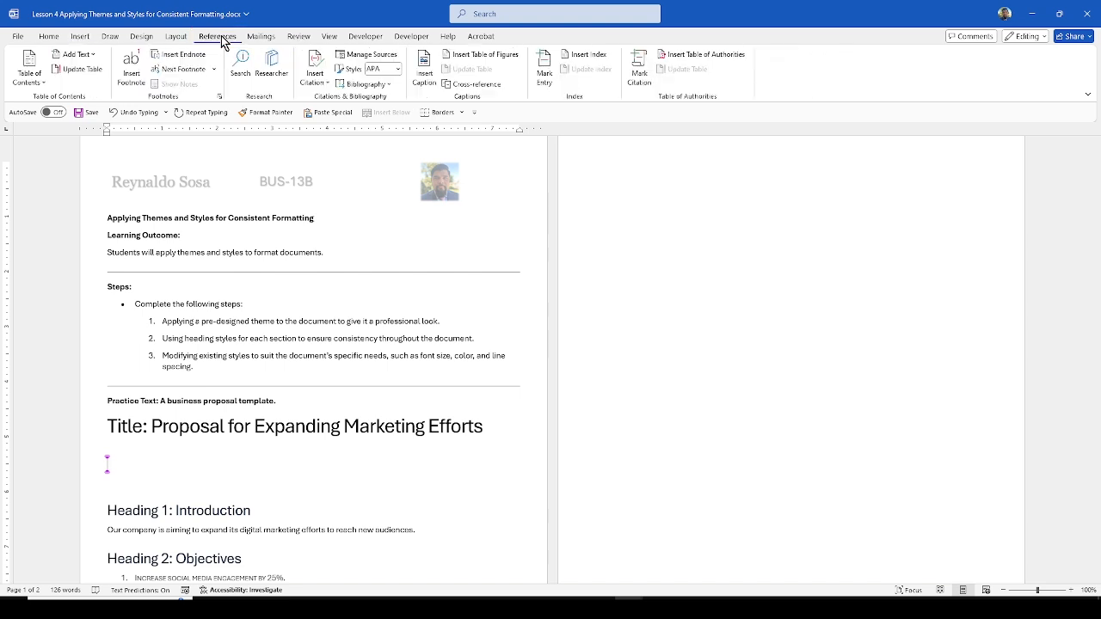
click(42, 84)
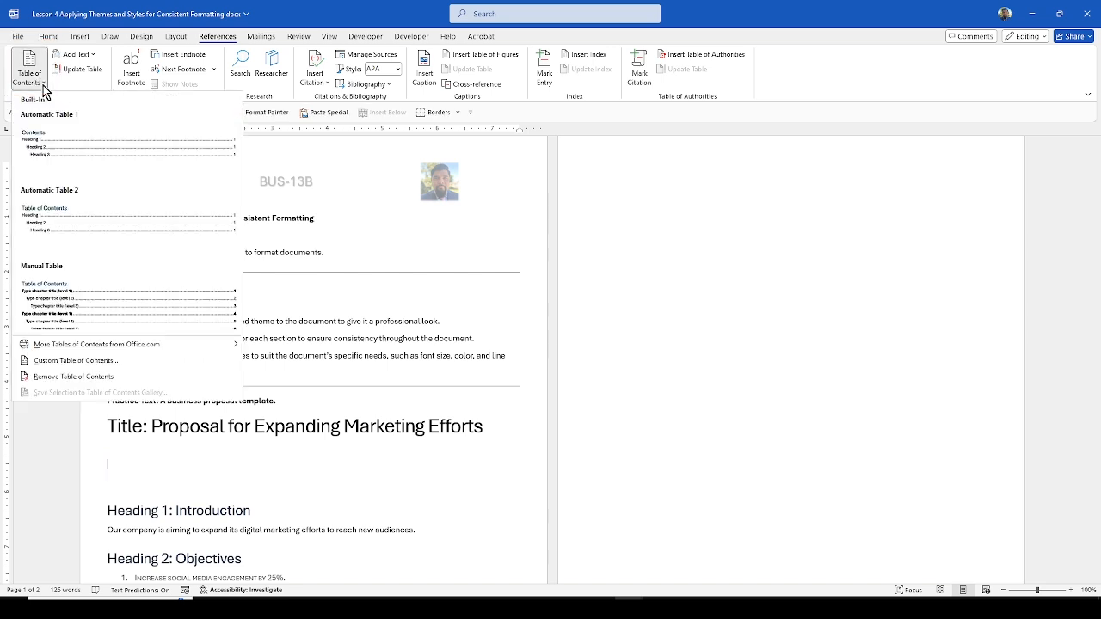
click(68, 148)
scroll(236, 393, down, 4)
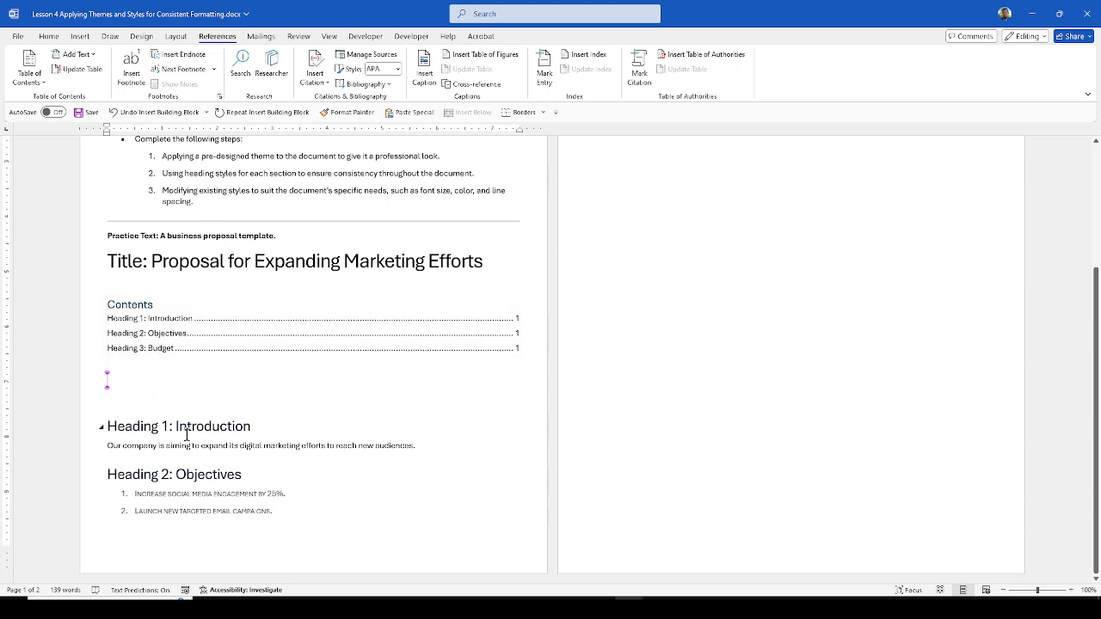
- Delete the two surplus blank lines between the table of contents and the "Heading 1: Introduction" line
scroll(336, 467, up, 3)
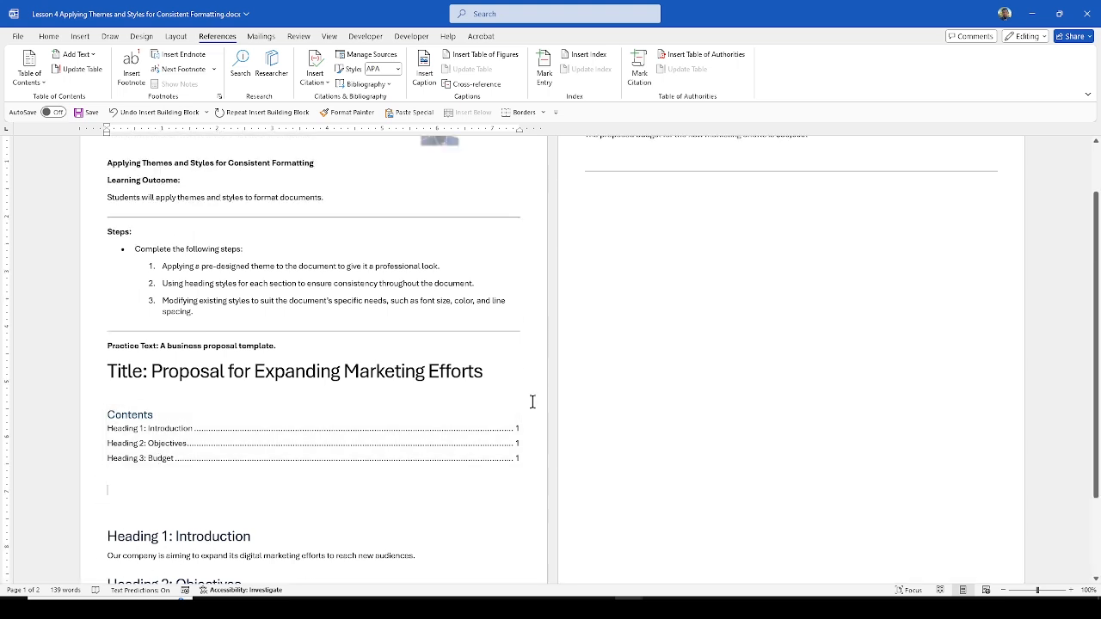
scroll(633, 332, up, 2)
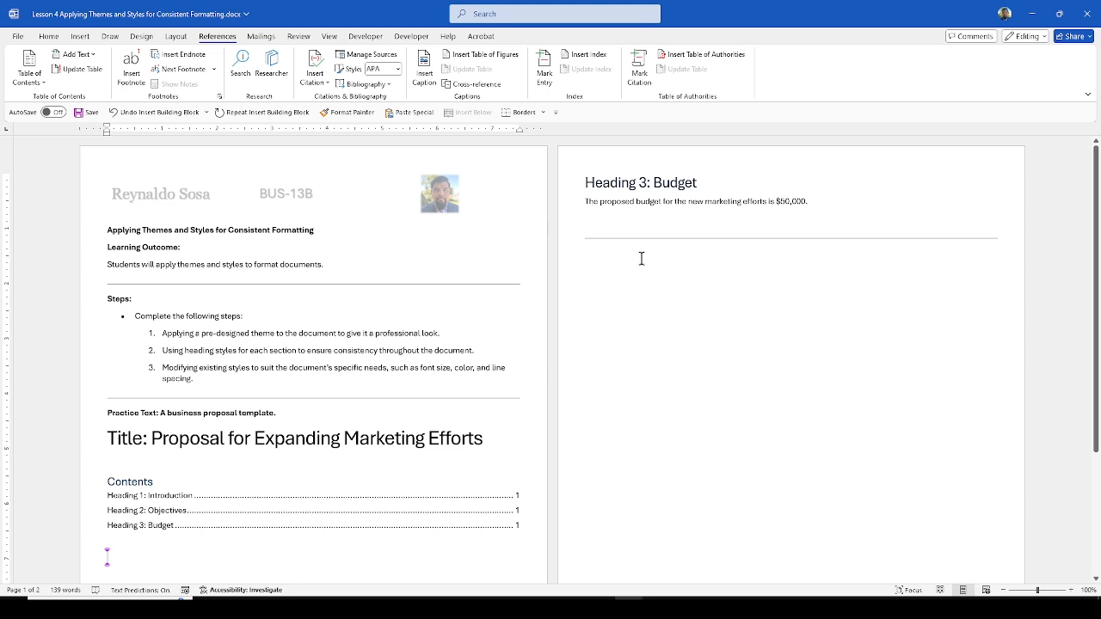
scroll(259, 419, down, 3)
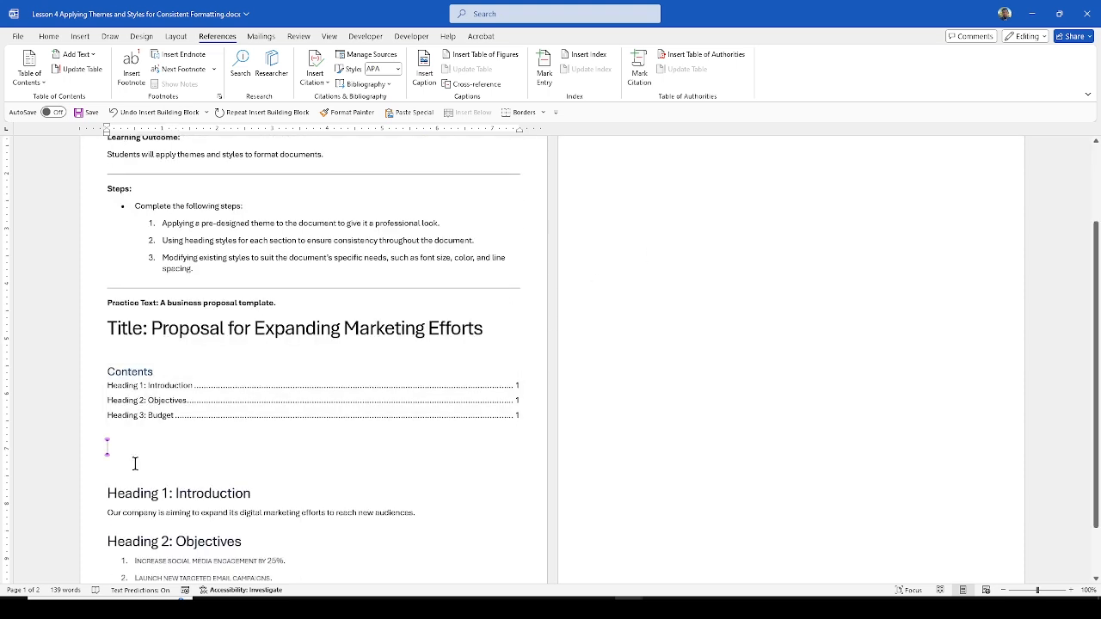
key(Delete)
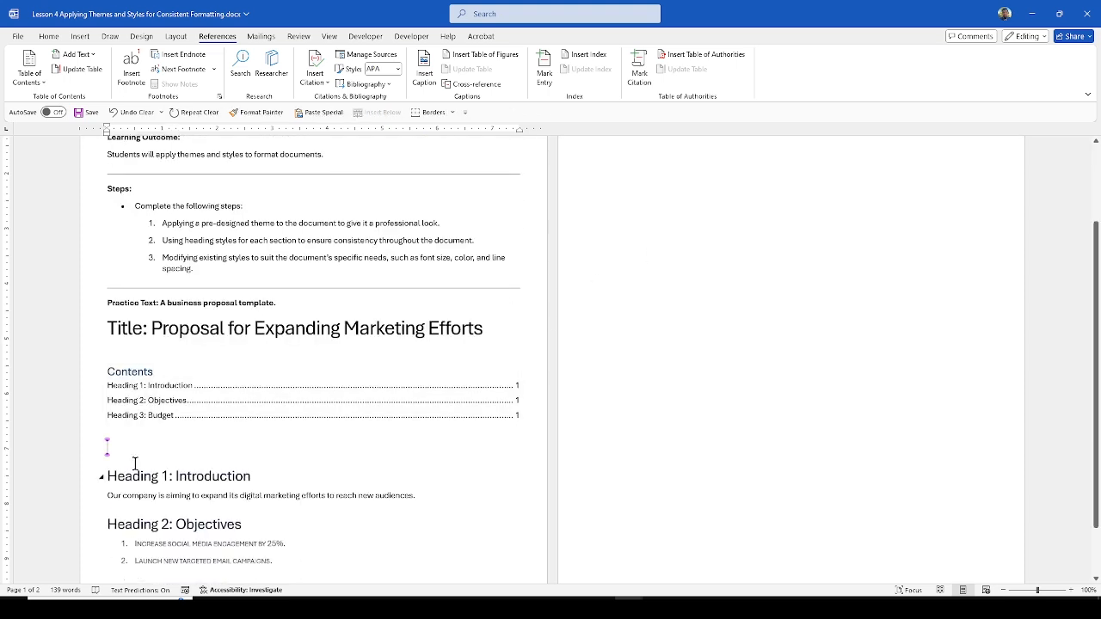
key(Delete)
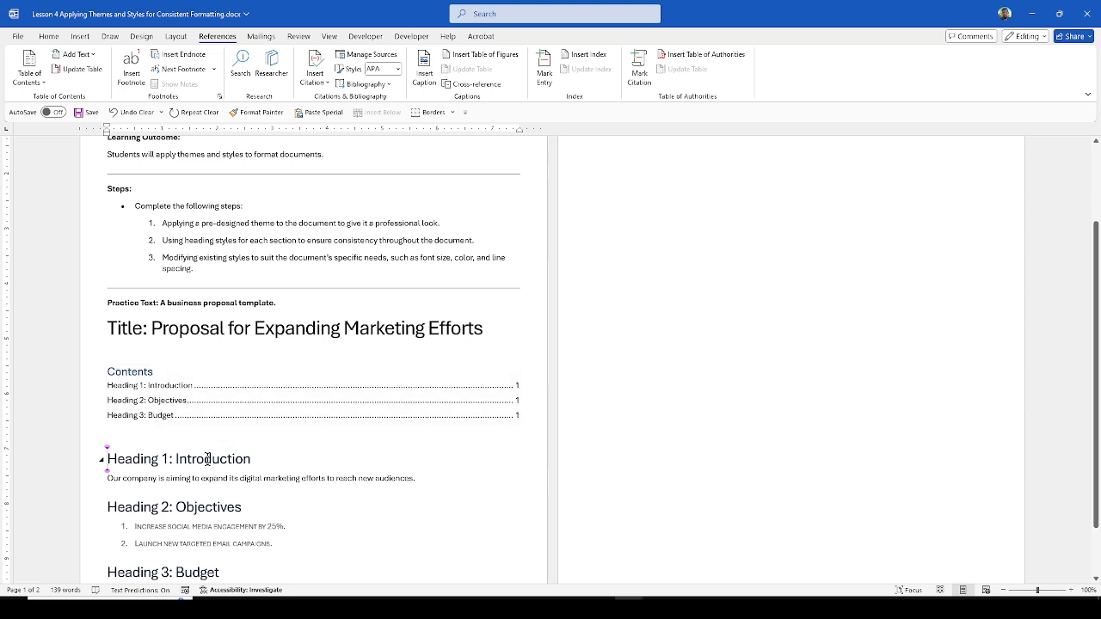
- Remove the "Heading 1:", "Heading 2:" and "Heading 3:" prefixes, leaving the headings Introduction, Objectives and Budget
click(172, 459)
drag(172, 459, 107, 459)
key(Delete)
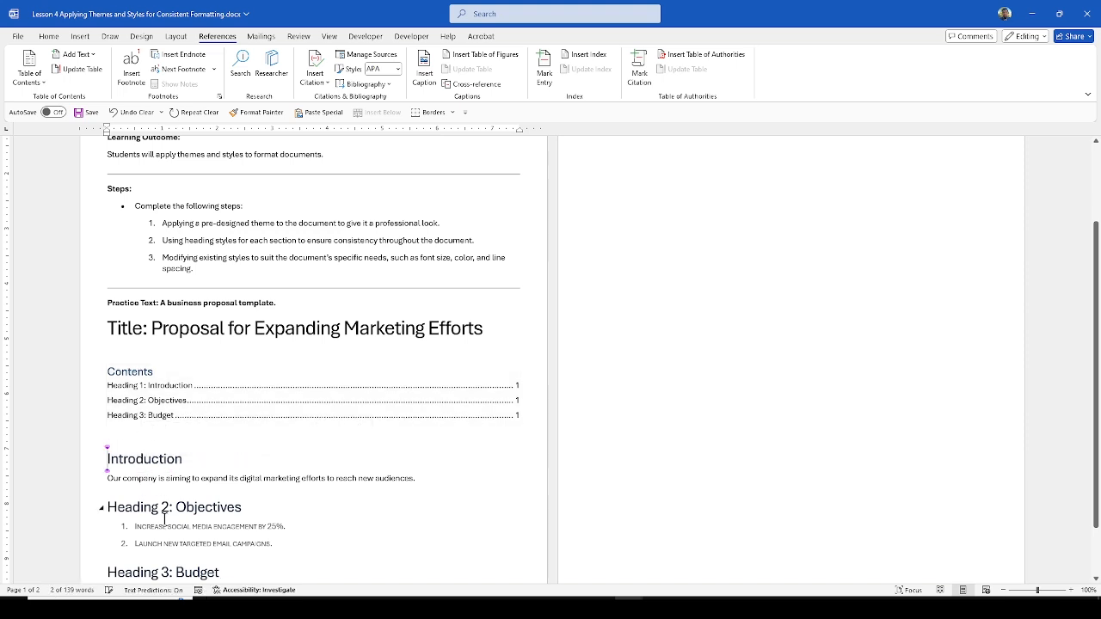
drag(174, 508, 107, 507)
key(Delete)
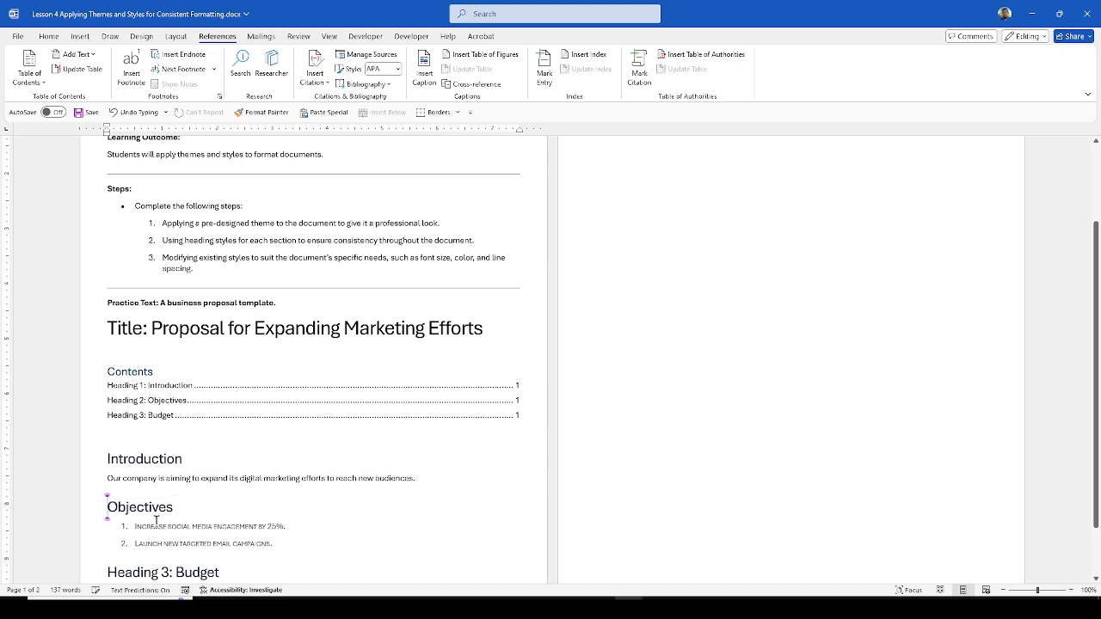
scroll(172, 551, down, 1)
drag(175, 517, 107, 517)
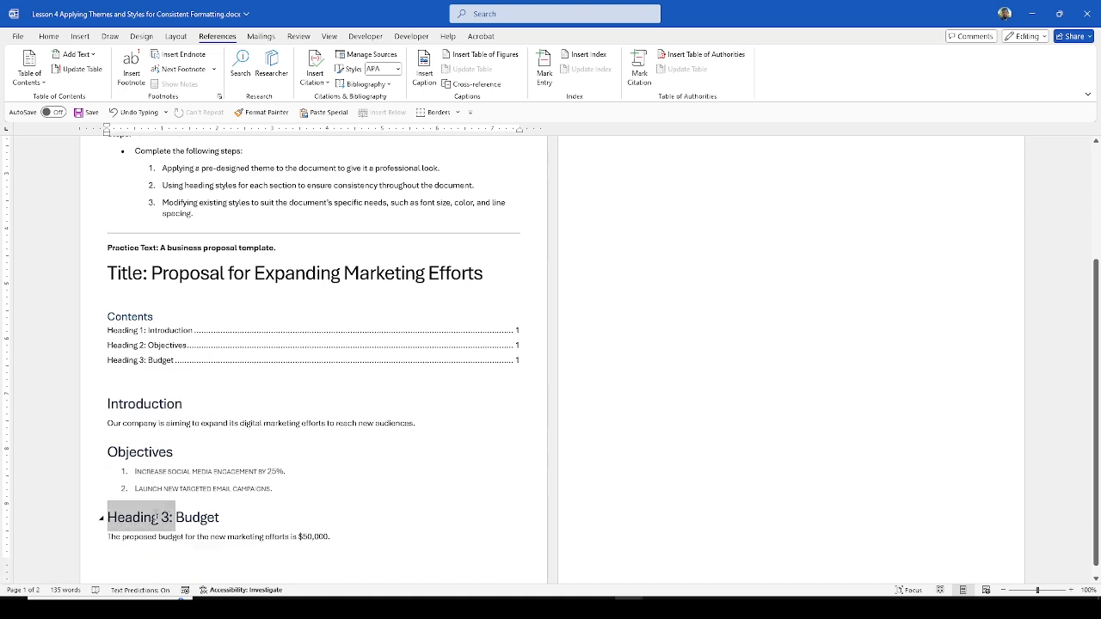
key(Delete)
- Update the entire table of contents to match the shortened headings
scroll(280, 542, up, 1)
scroll(354, 479, up, 2)
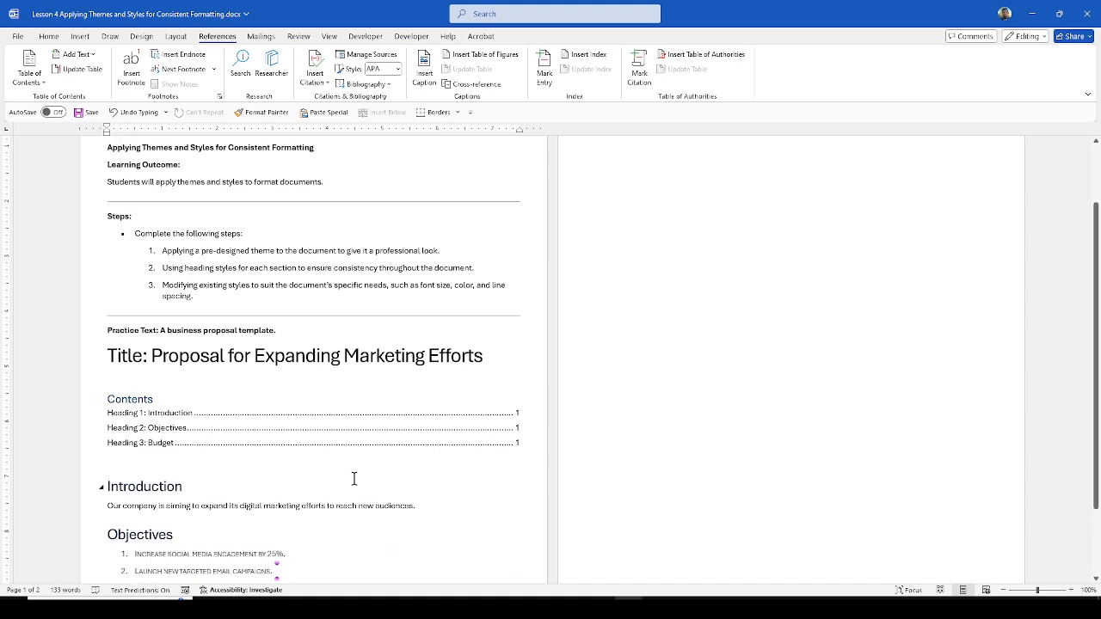
scroll(214, 452, down, 3)
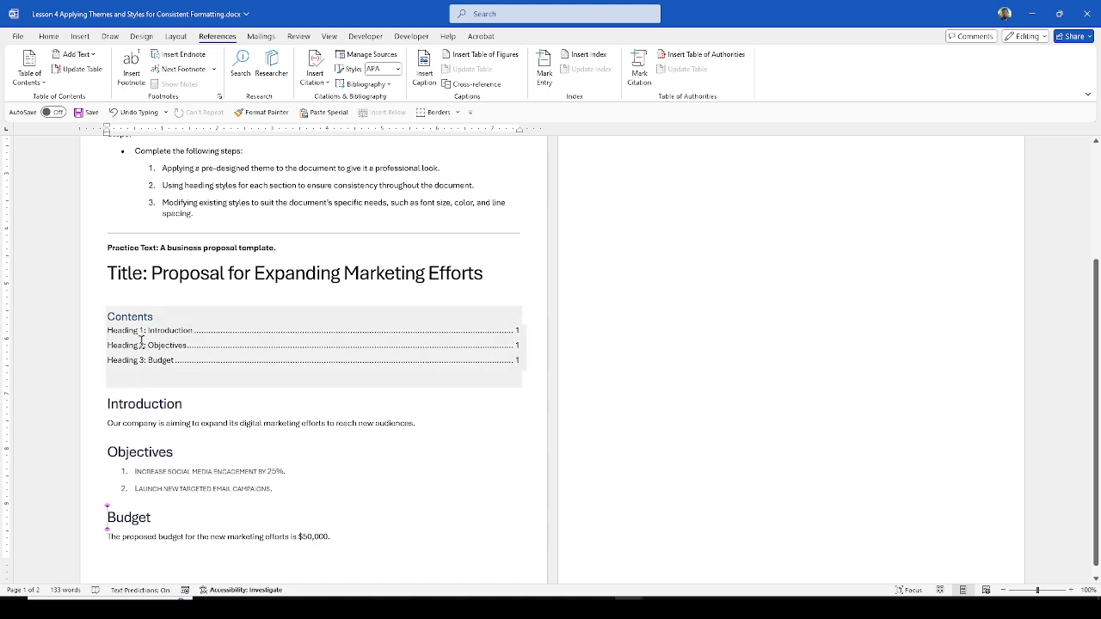
click(154, 301)
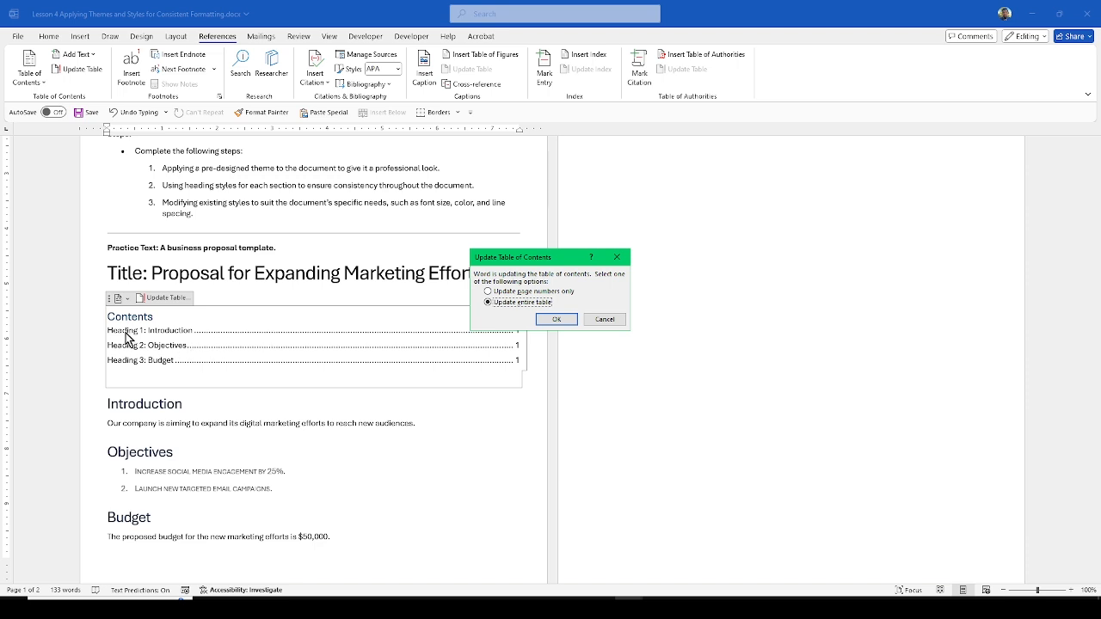
click(556, 320)
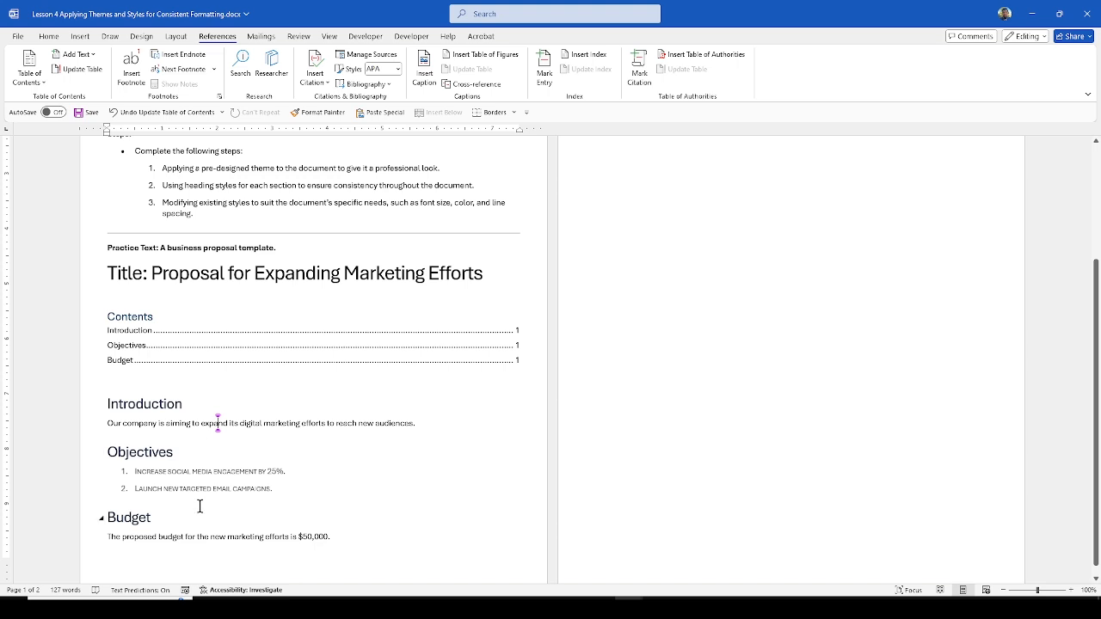
scroll(256, 438, down, 1)
scroll(220, 453, up, 3)
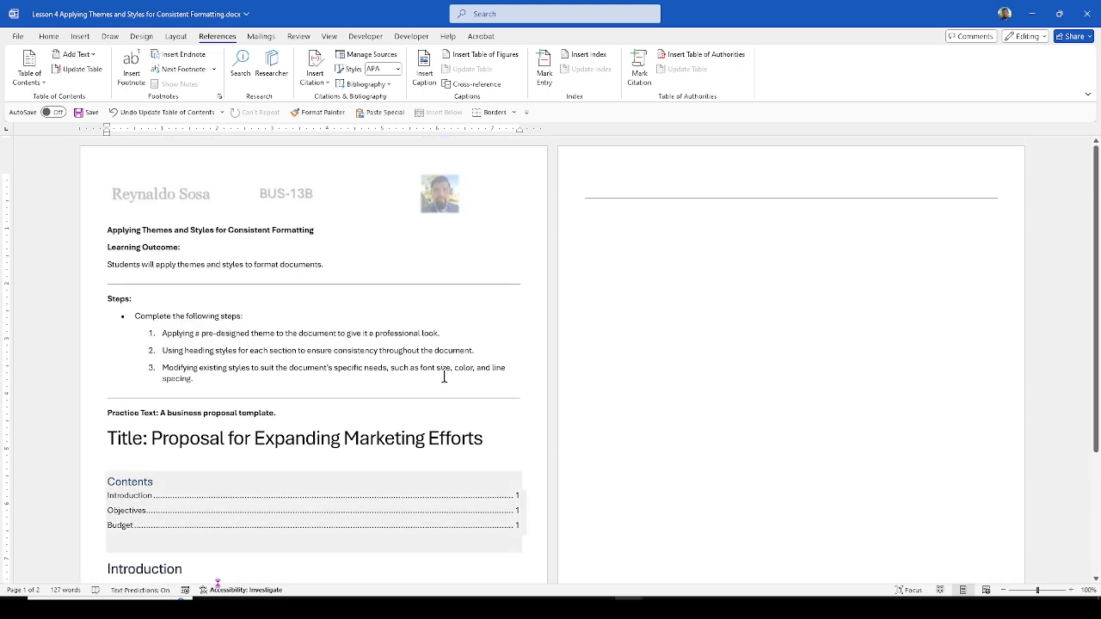
- Insert a page break before the Budget heading so that its section starts on a new page
scroll(225, 481, down, 3)
click(105, 507)
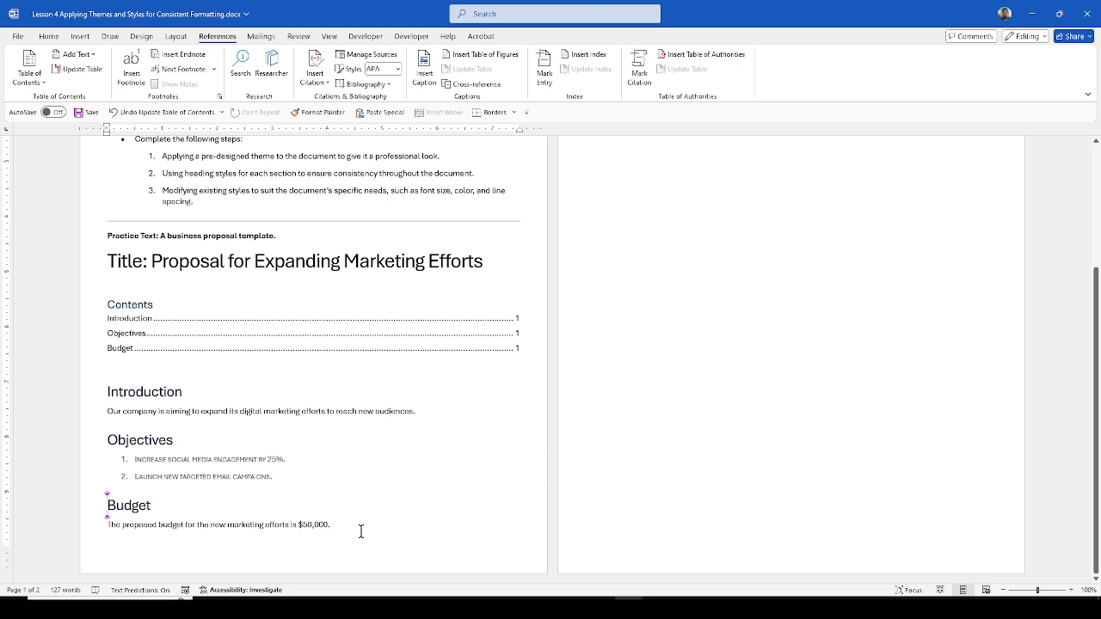
key(ctrl+Return)
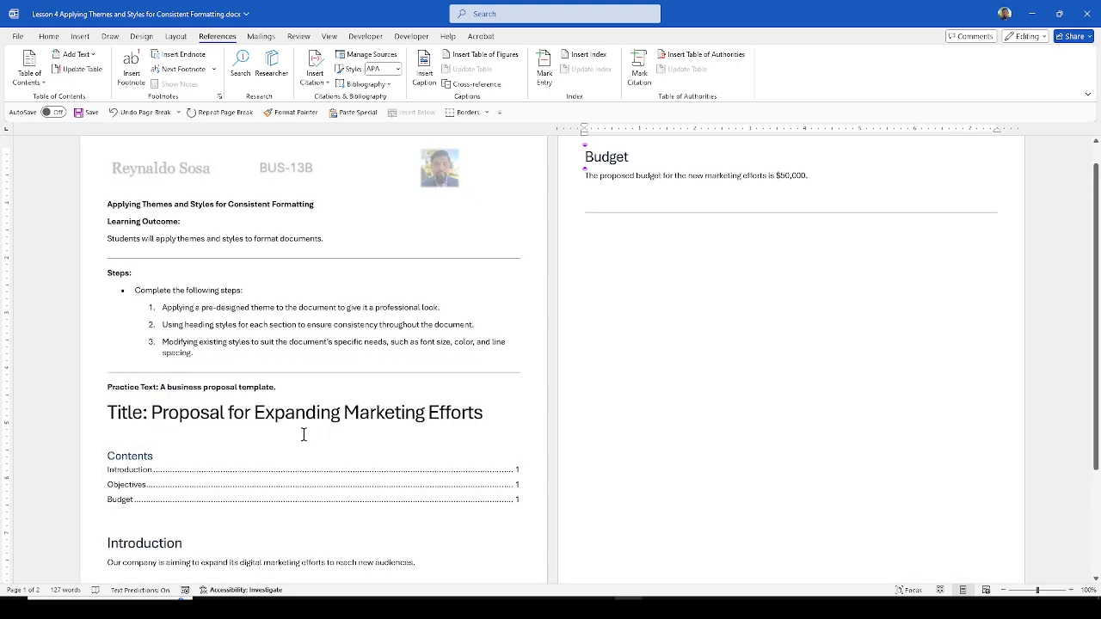
- Update only the page numbers in the table of contents
scroll(258, 473, down, 1)
click(517, 445)
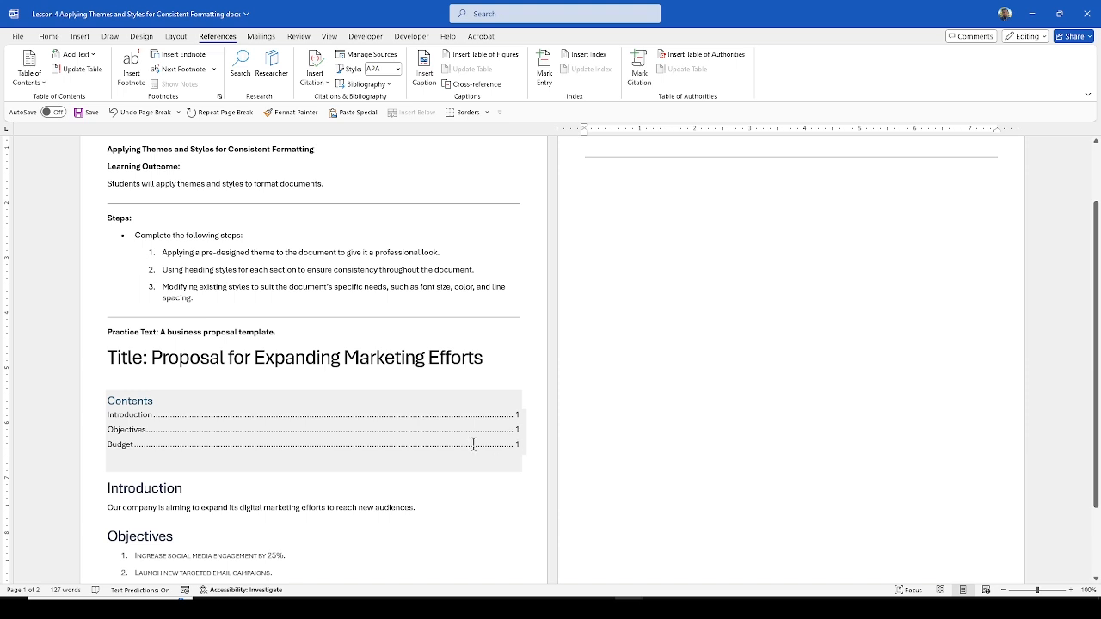
scroll(473, 445, up, 2)
scroll(229, 467, down, 1)
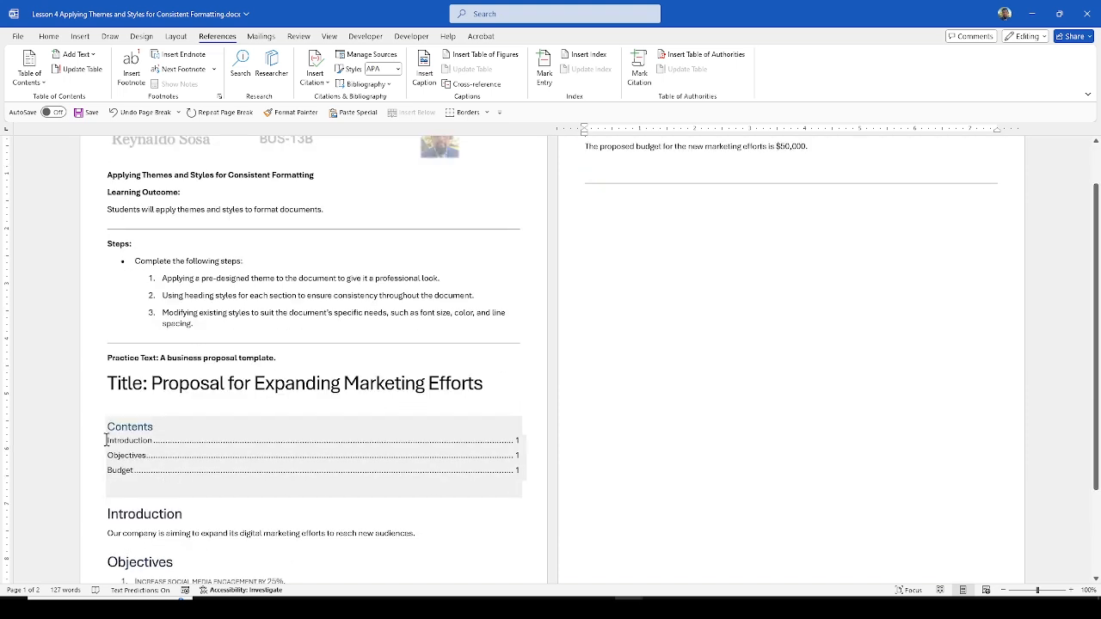
click(162, 407)
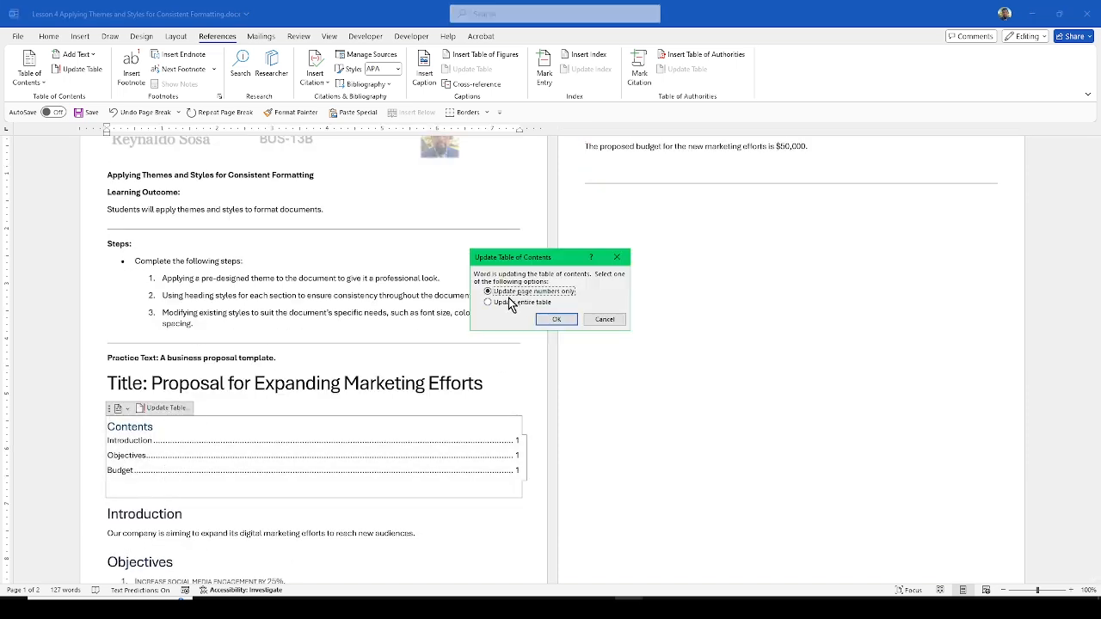
click(550, 319)
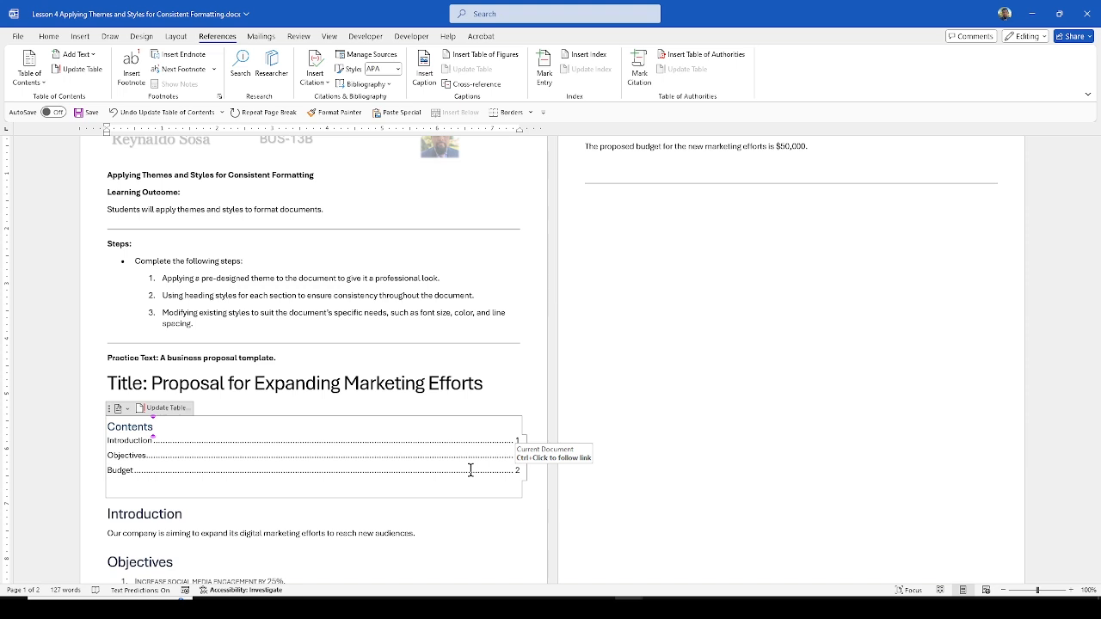
- Review the three numbered lesson instructions on themes, heading styles and modified styles against the proposal's title, contents and sections
scroll(691, 246, down, 1)
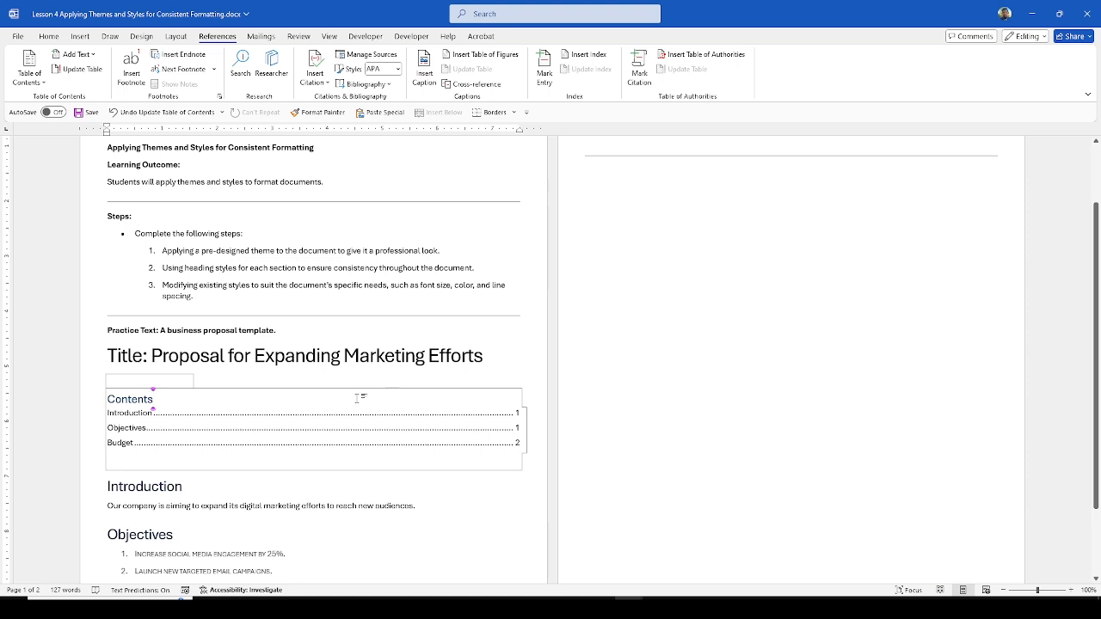
scroll(325, 452, down, 2)
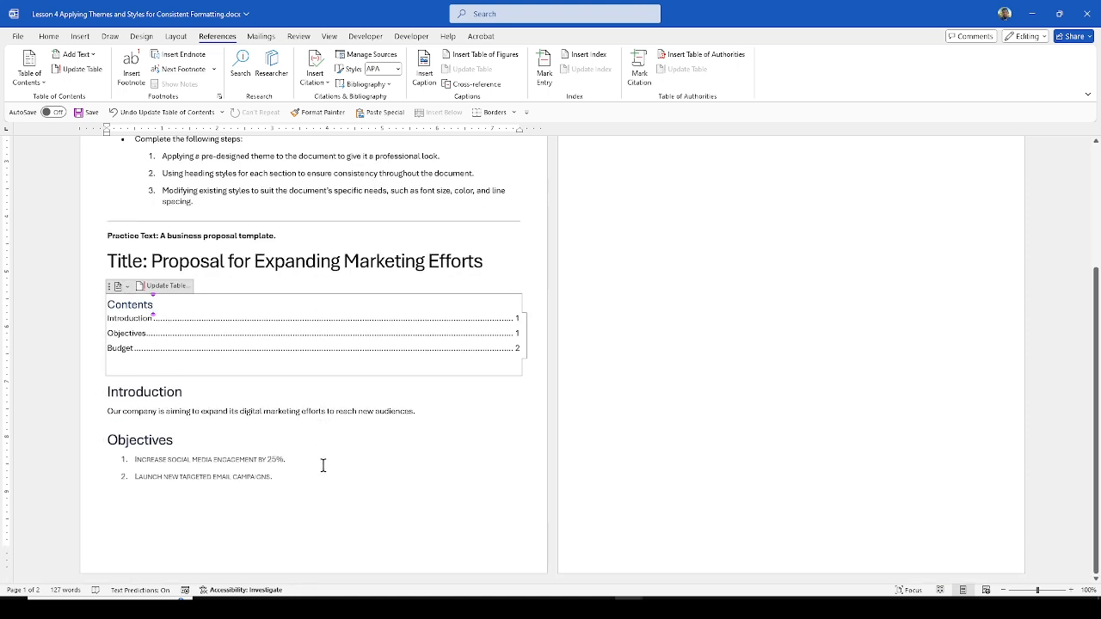
scroll(324, 456, up, 2)
click(204, 284)
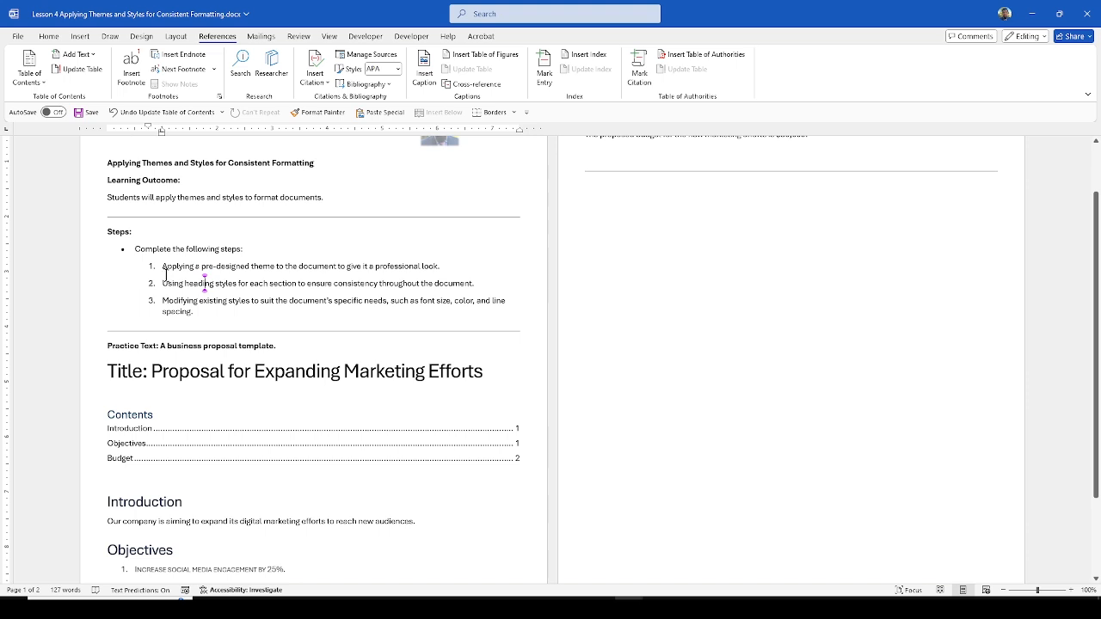
drag(162, 266, 337, 267)
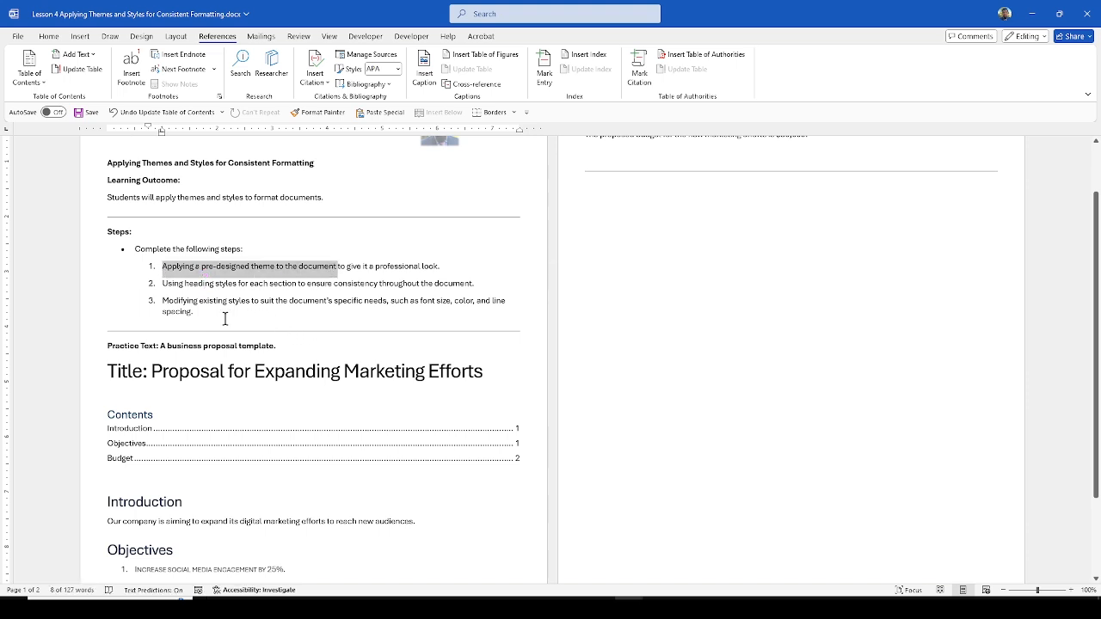
drag(163, 284, 379, 287)
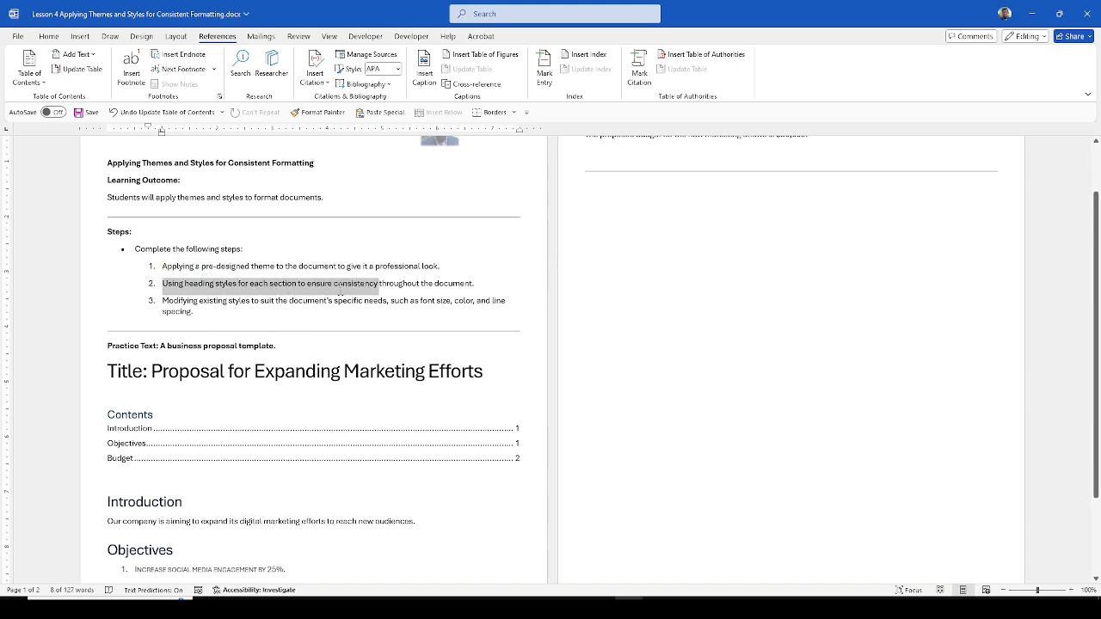
drag(163, 307, 223, 342)
click(217, 311)
click(249, 370)
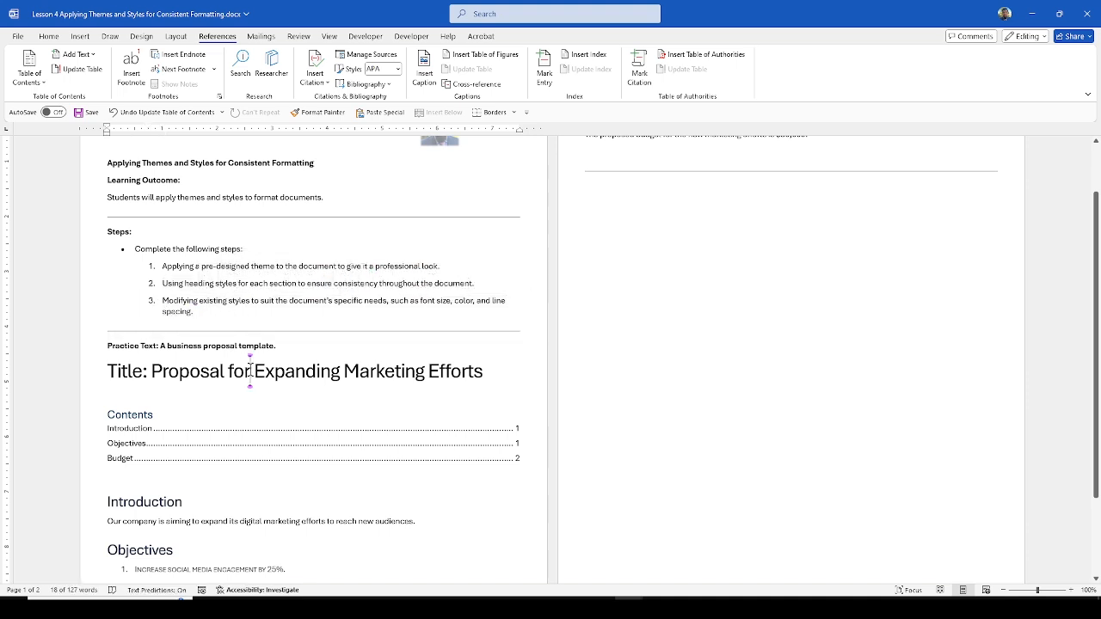
scroll(268, 413, down, 2)
scroll(267, 413, up, 3)
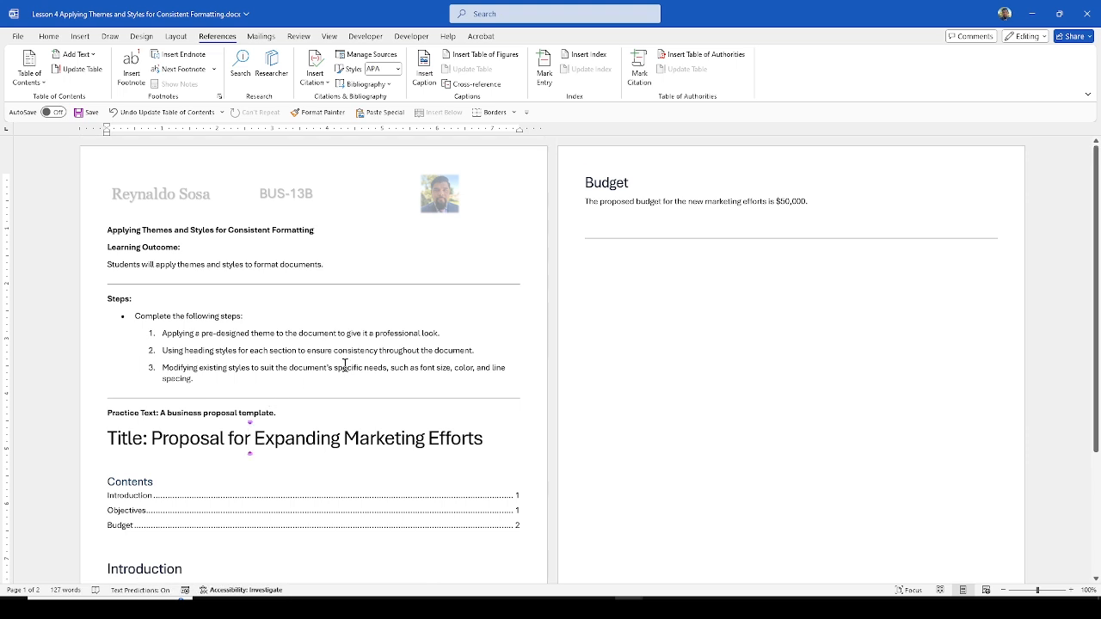